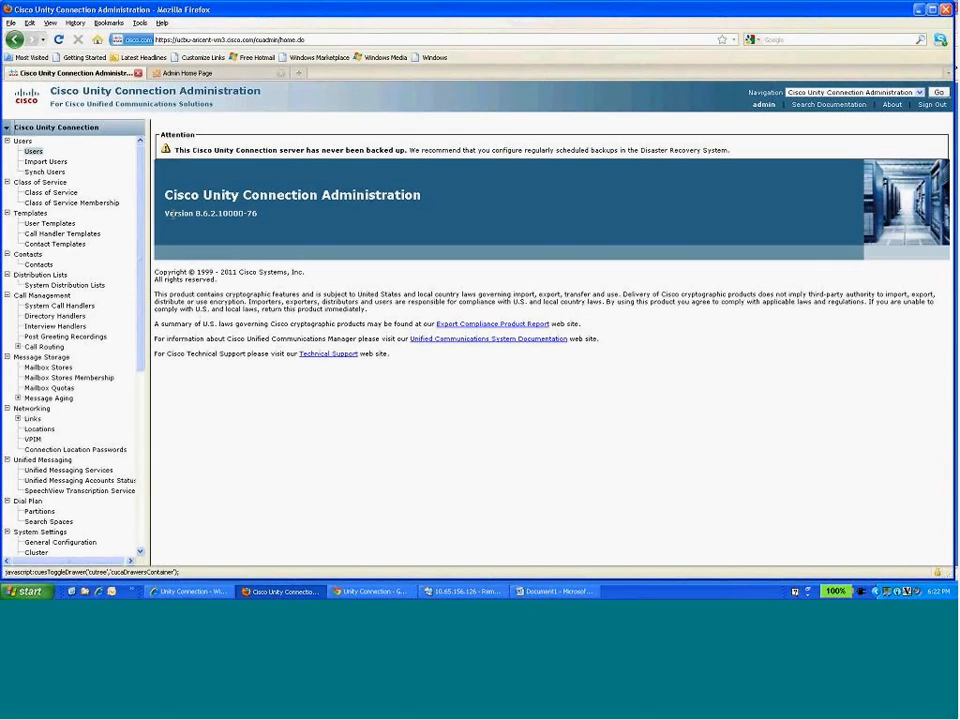
Step: Check the Cisco Unity Connection version and open the user list in the Microsoft Office 365 admin portal
triple_click(170, 214)
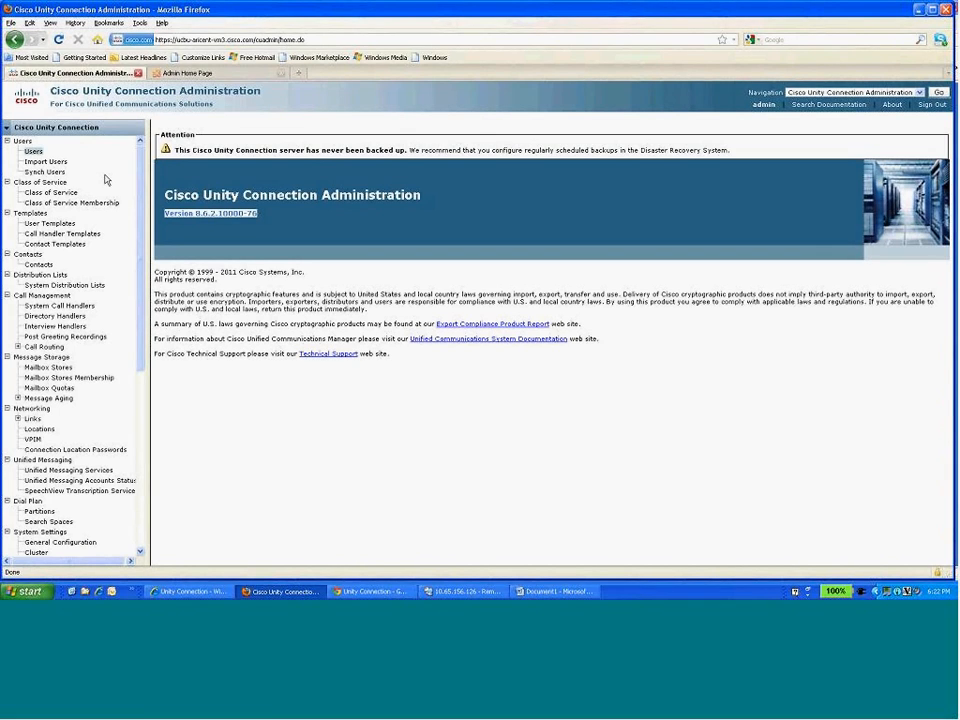
key("ctrl+Tab")
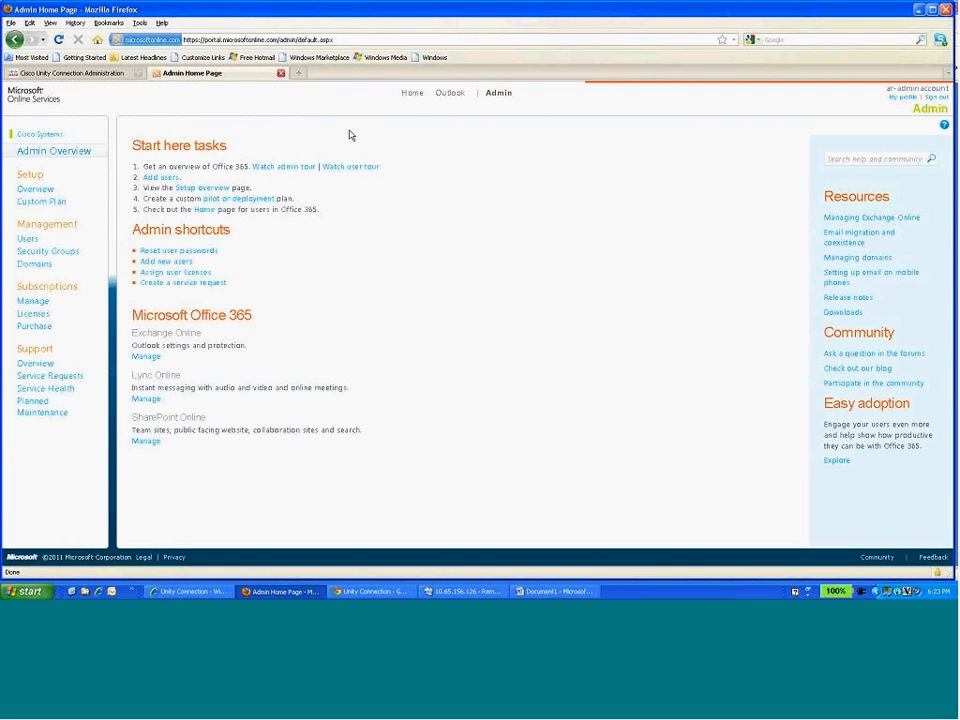
left_click(30, 243)
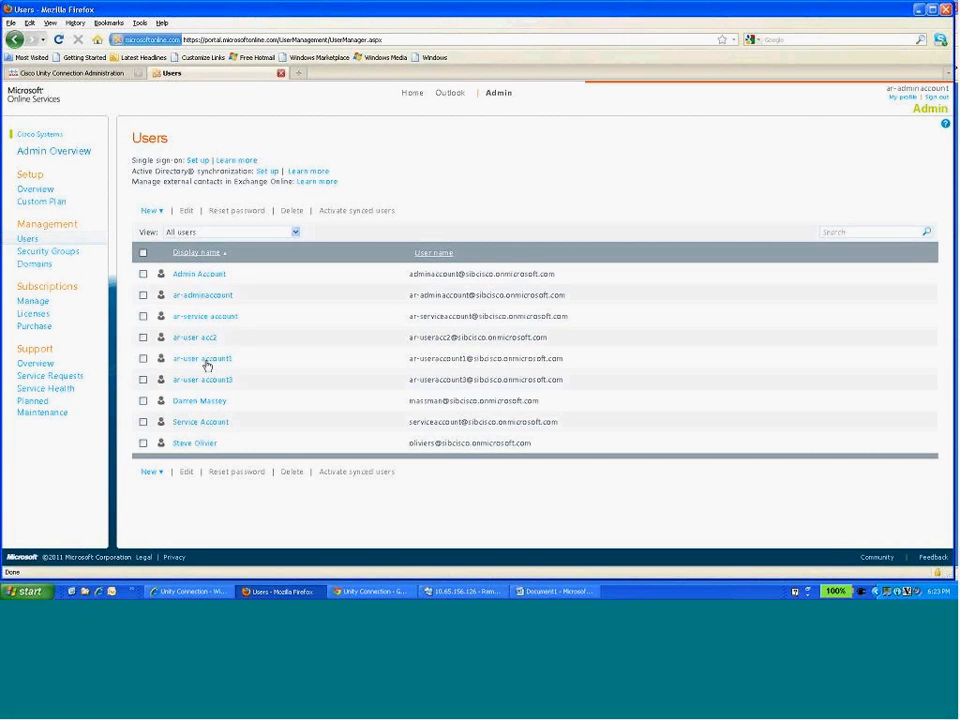
Step: Open the office 365 unified messaging service in Cisco Unity Connection Administration and set it to search for hosted Exchange servers
left_click(73, 73)
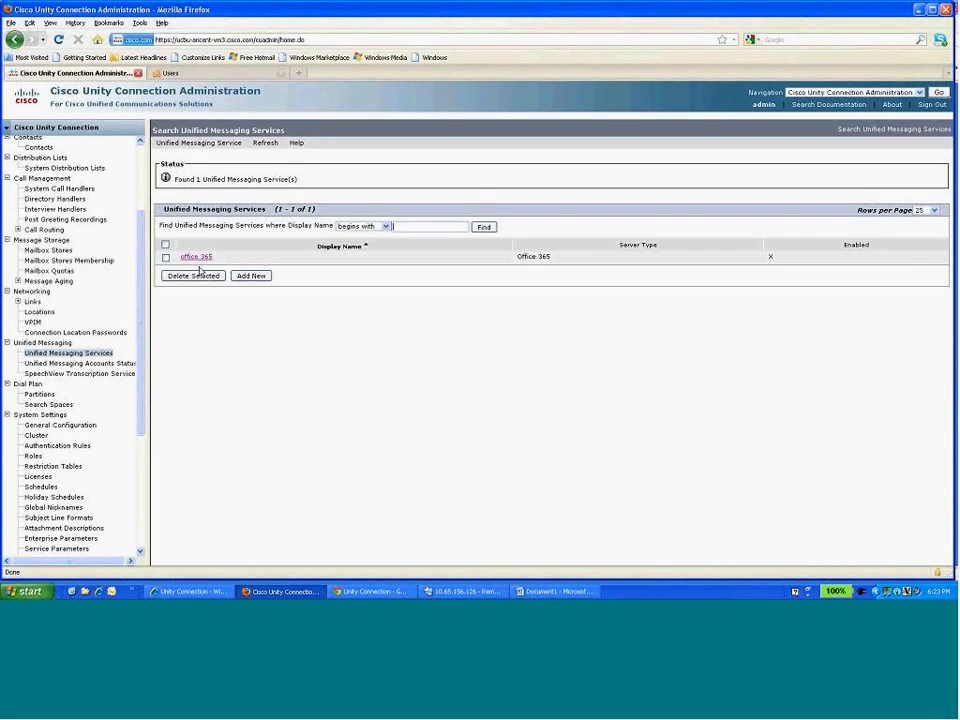
left_click(196, 257)
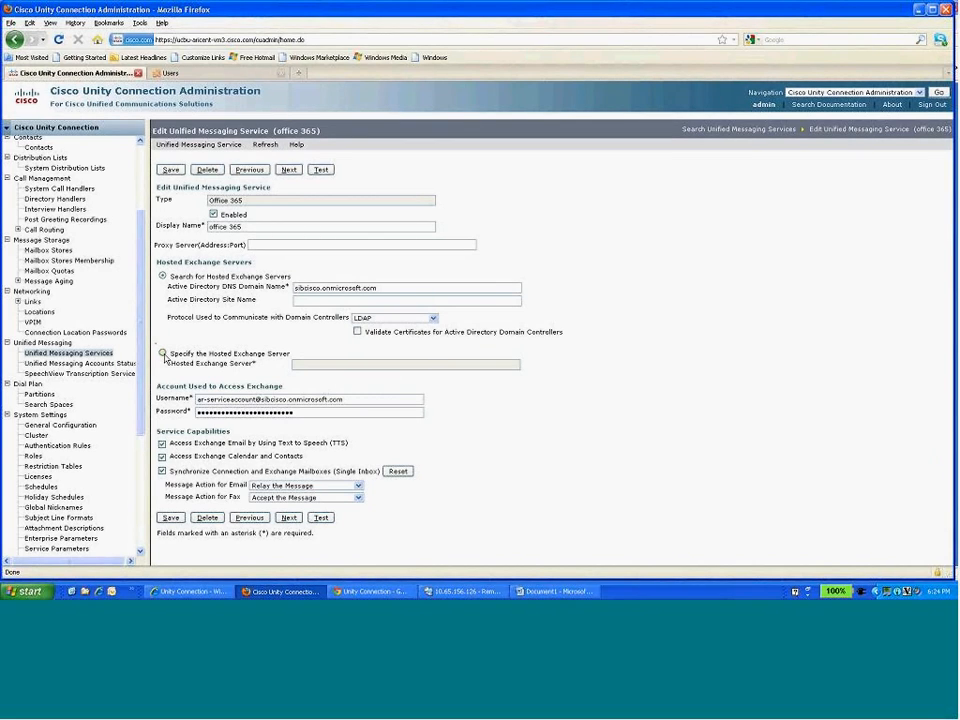
left_click(163, 354)
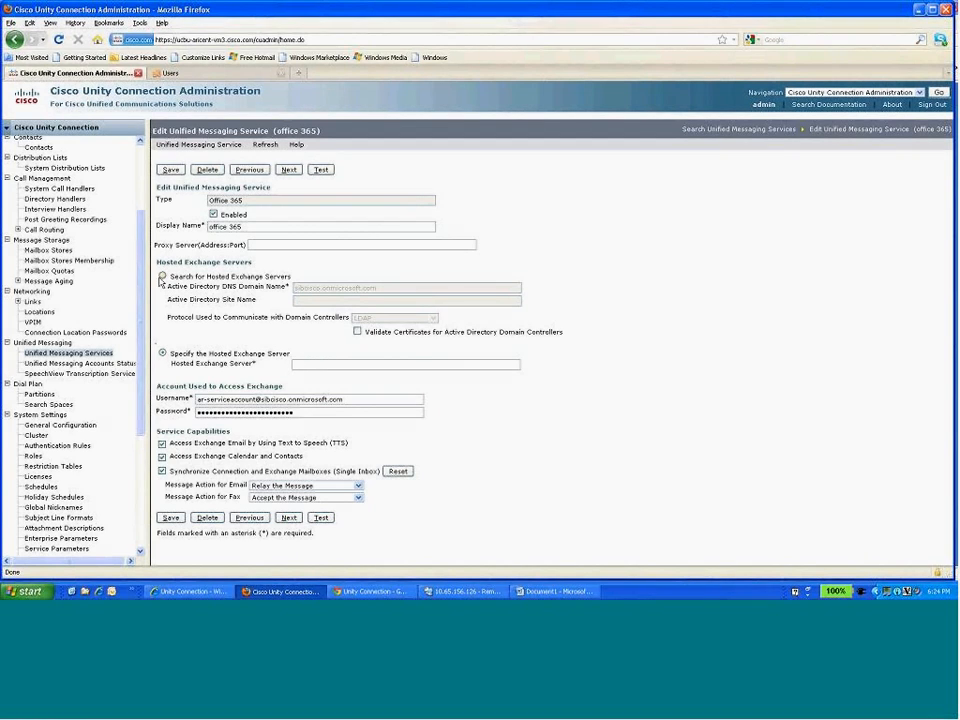
left_click(162, 277)
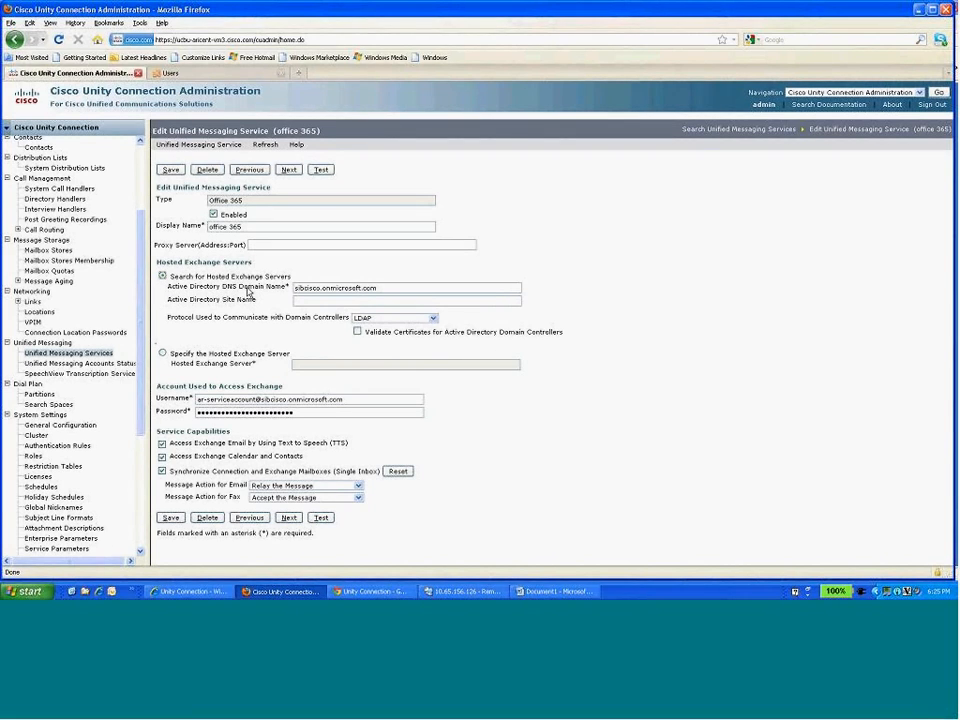
Step: Check the service's Active Directory DNS domain name and Exchange access account against the Office 365 users, and save the service
left_click_drag(378, 288, 291, 286)
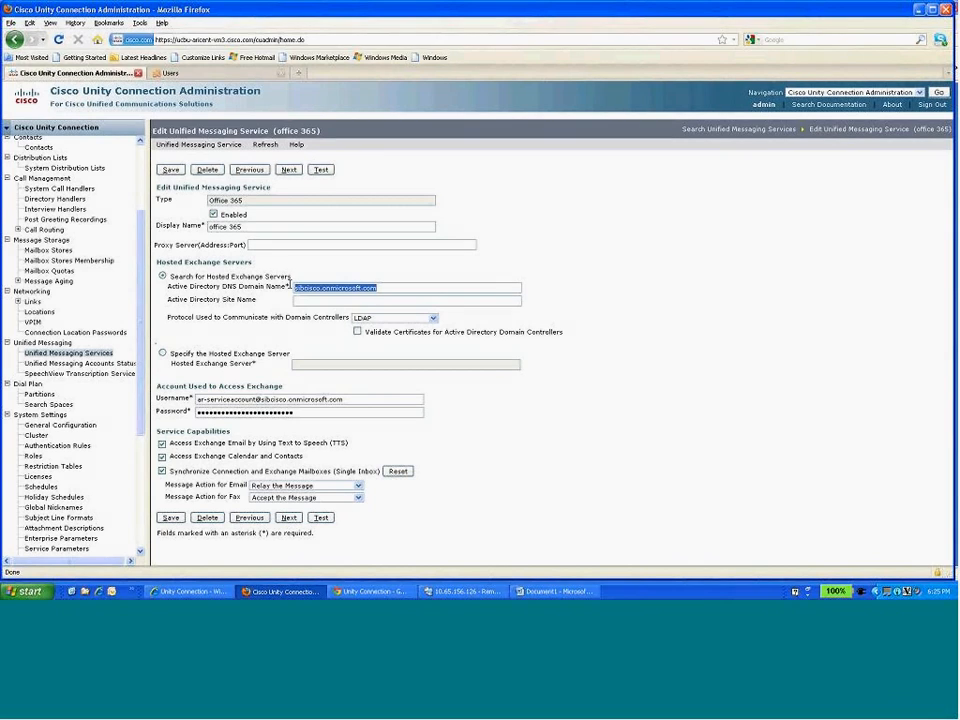
left_click(231, 76)
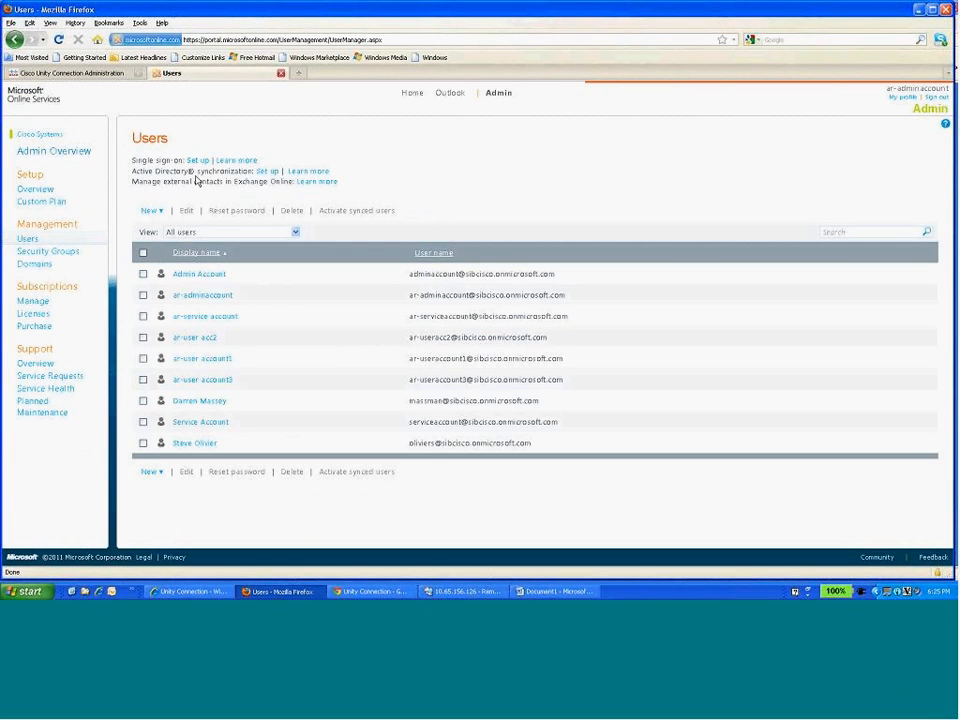
left_click(120, 74)
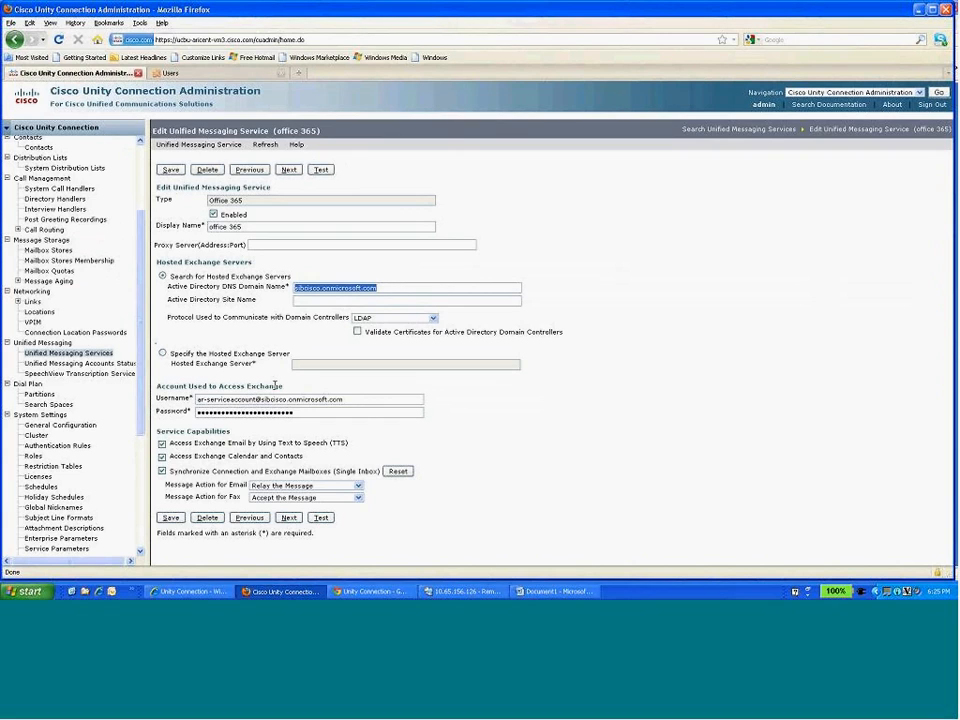
left_click_drag(371, 399, 195, 375)
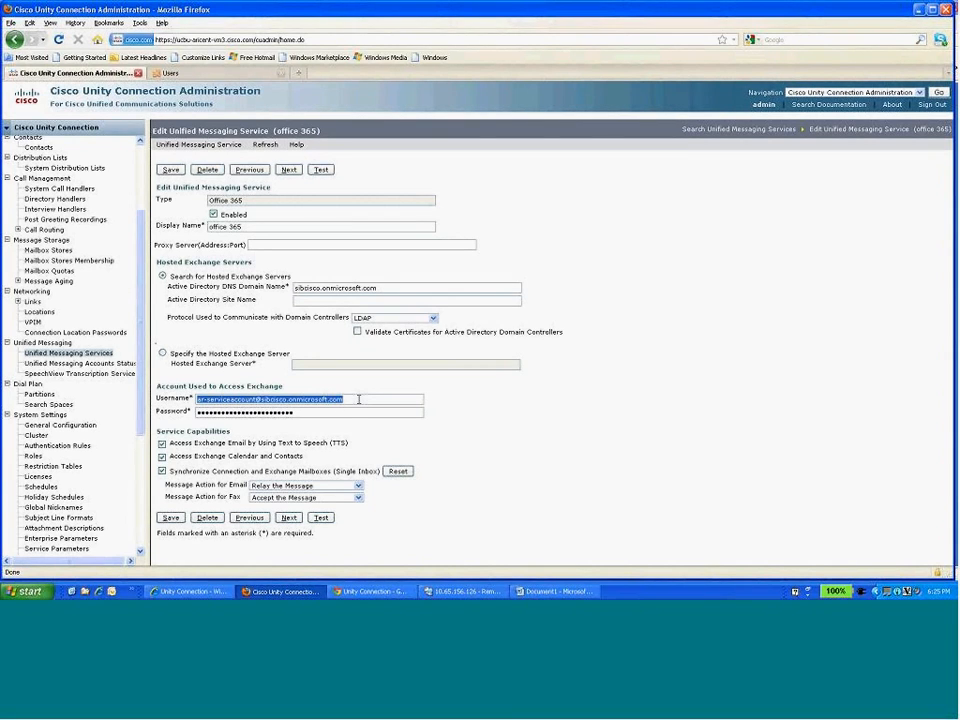
left_click_drag(348, 412, 170, 393)
left_click(273, 436)
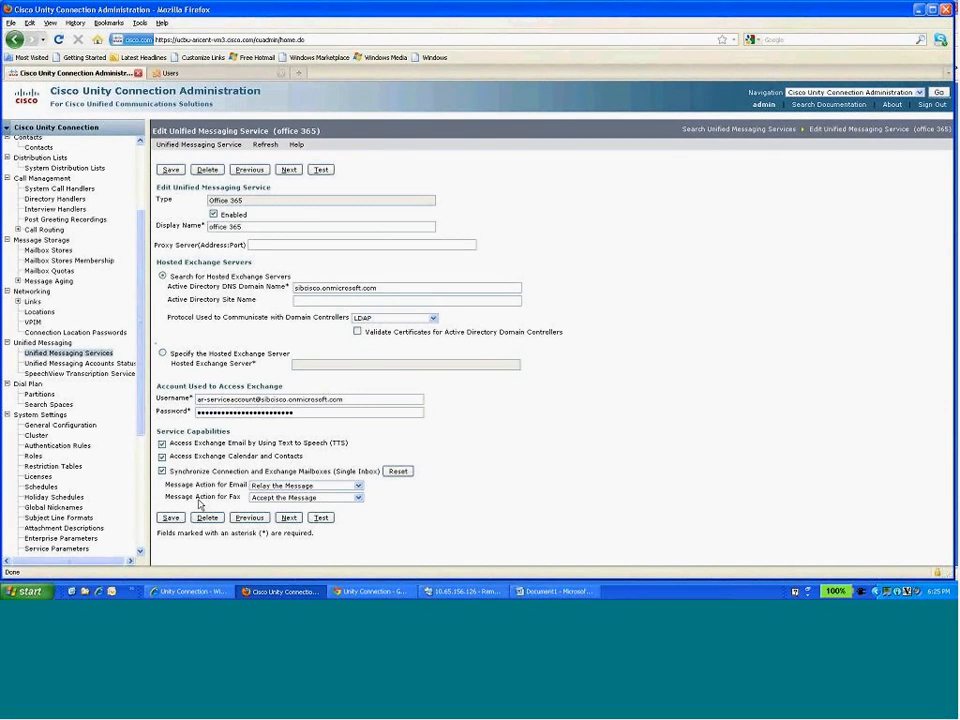
left_click(174, 518)
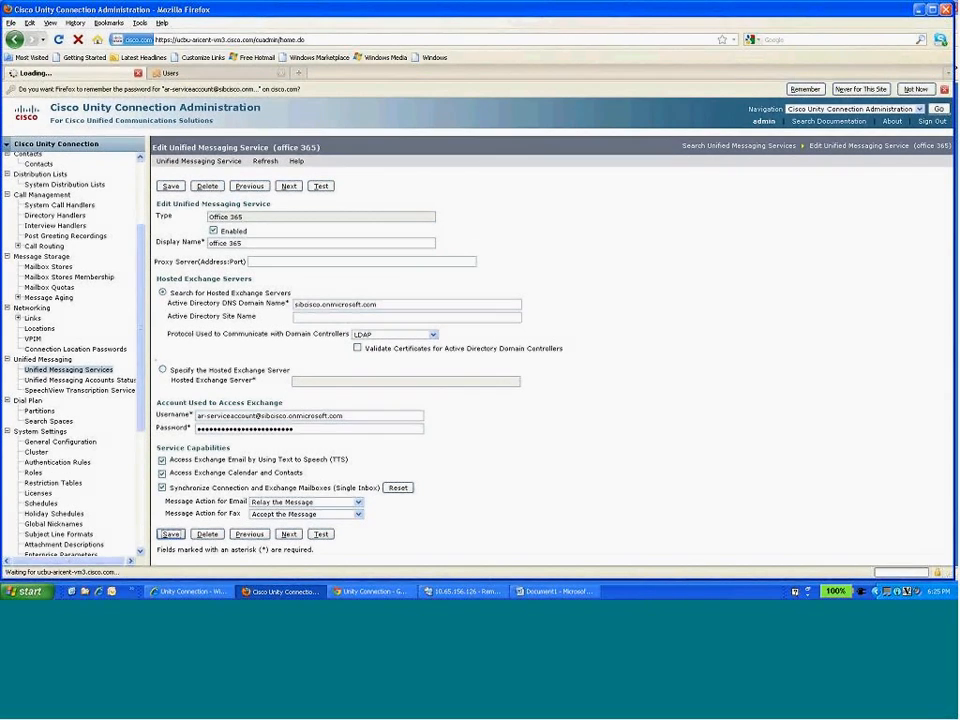
Step: Test the office 365 unified messaging service and review the Exchange CAS server connection entries in the results
left_click(321, 221)
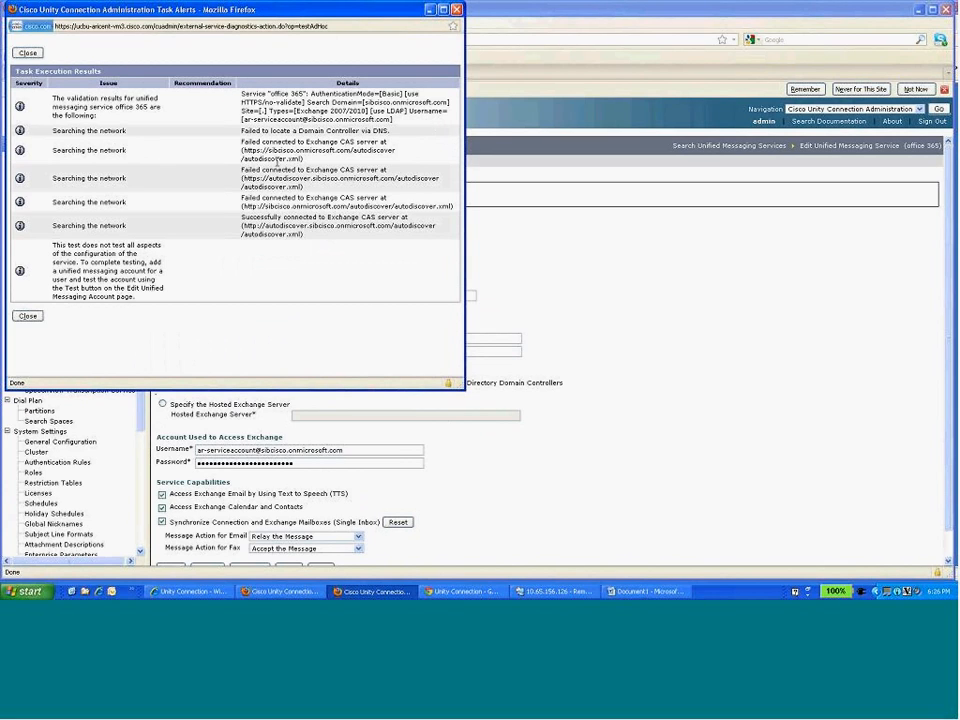
left_click_drag(242, 217, 360, 236)
left_click_drag(241, 144, 311, 163)
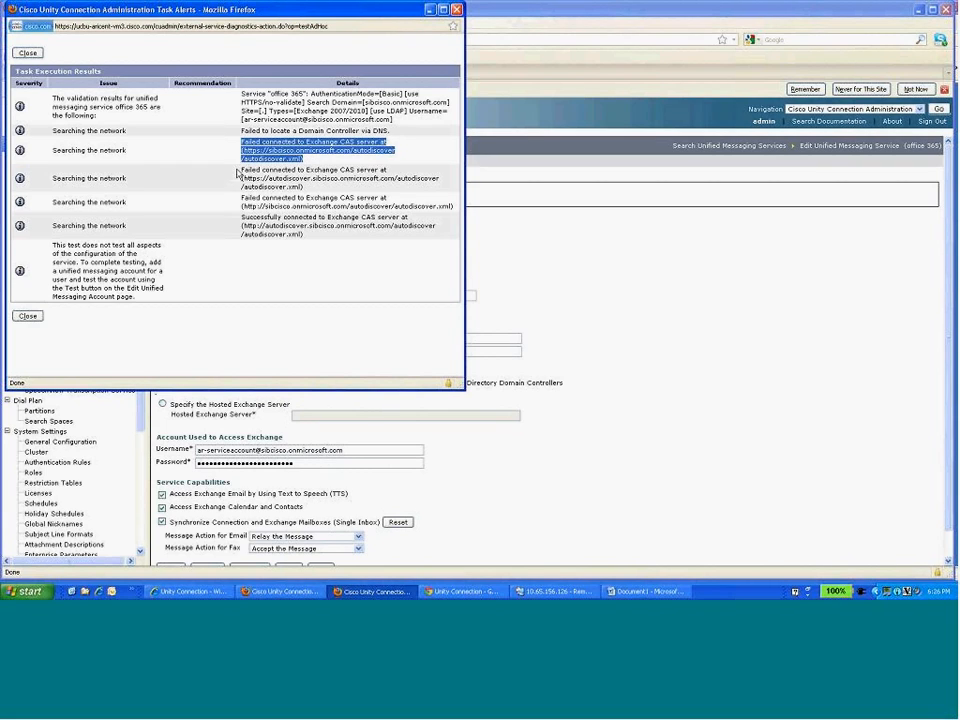
left_click_drag(242, 170, 298, 190)
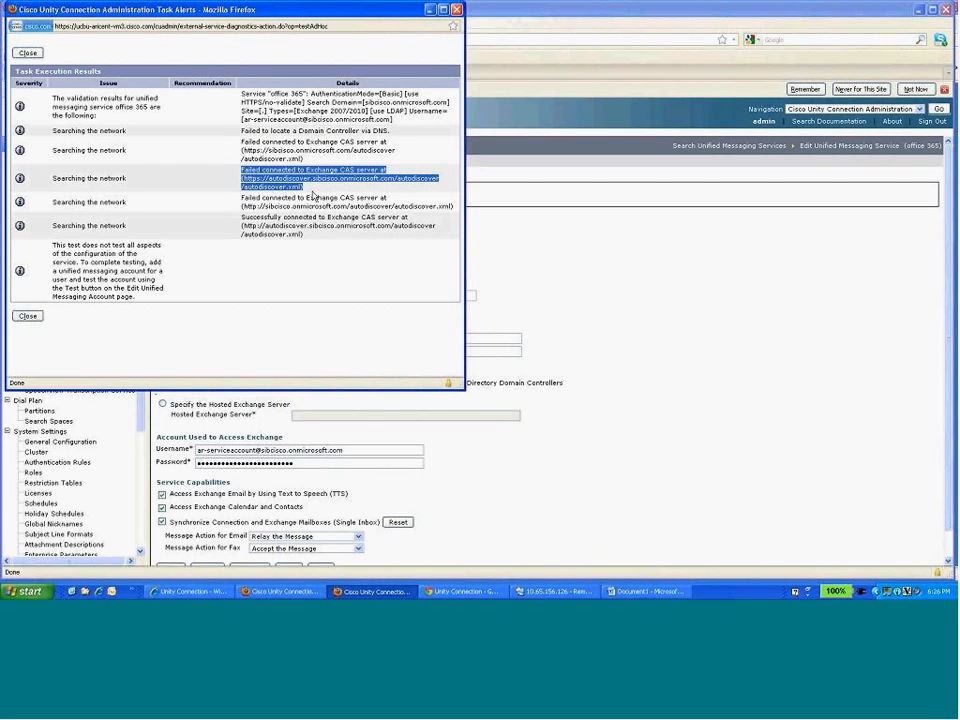
left_click(237, 218)
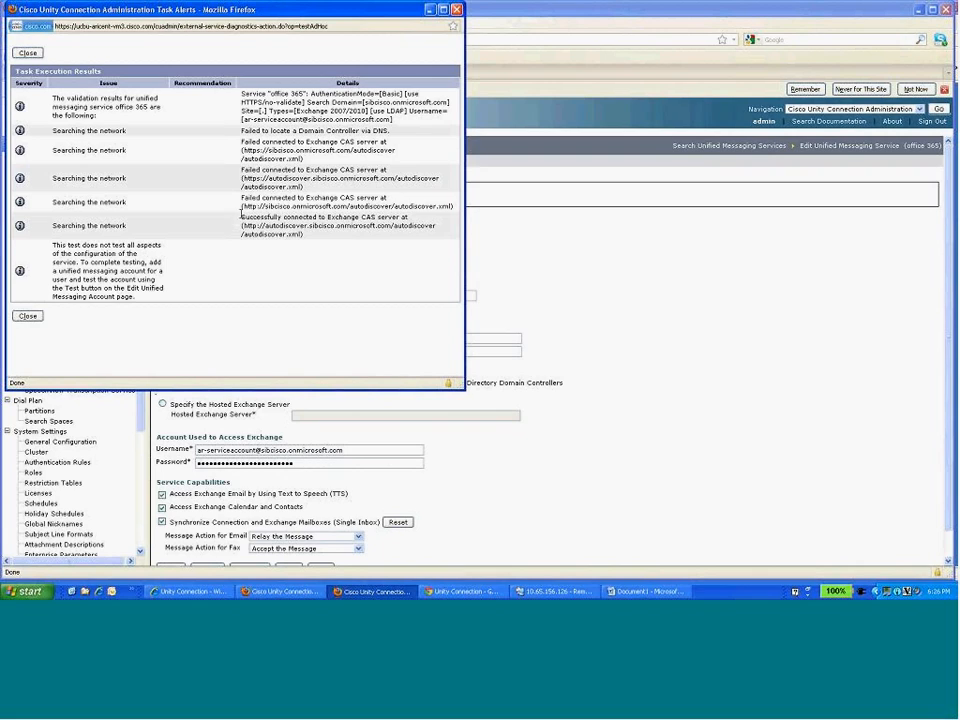
left_click_drag(242, 217, 305, 244)
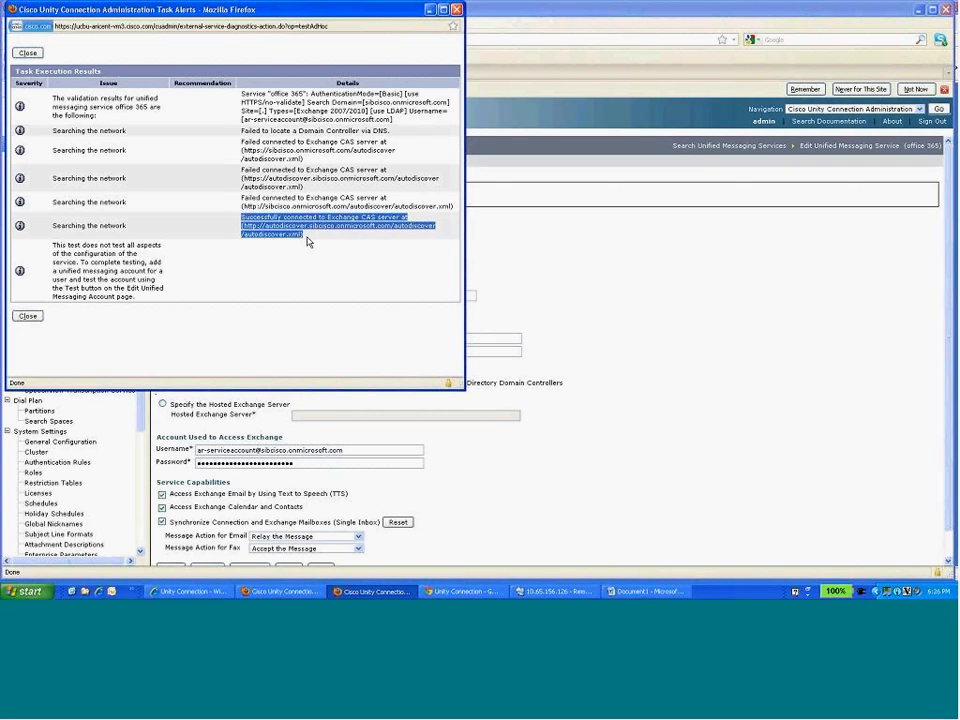
left_click(35, 318)
left_click(33, 317)
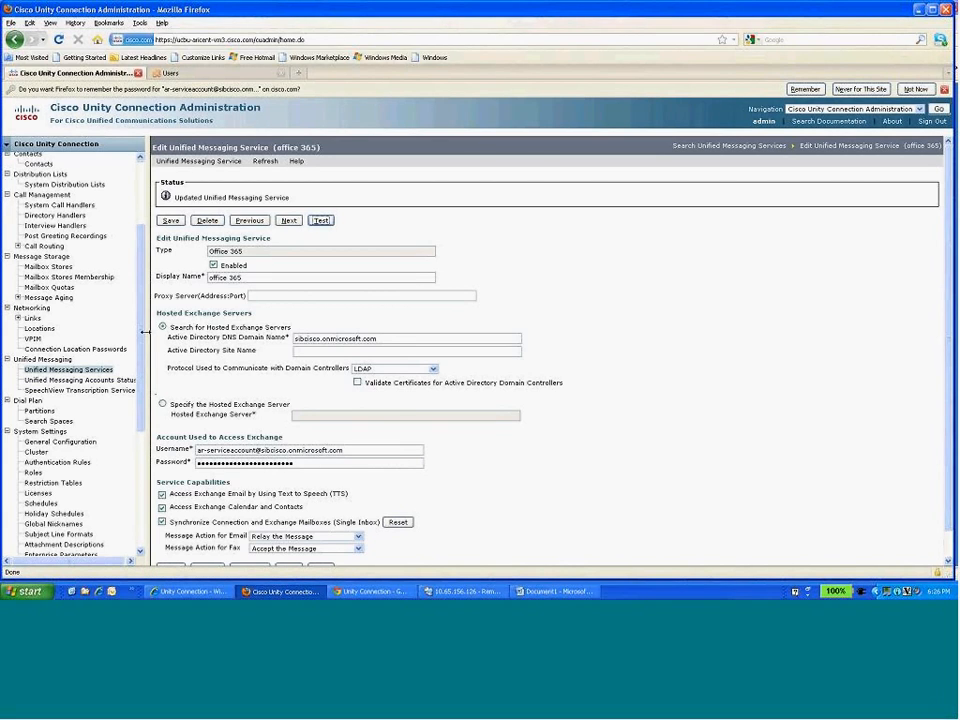
Step: Compare the Unity Connection user list with the Office 365 user list and open the ar-useraccount1 user
left_click_drag(141, 338, 141, 262)
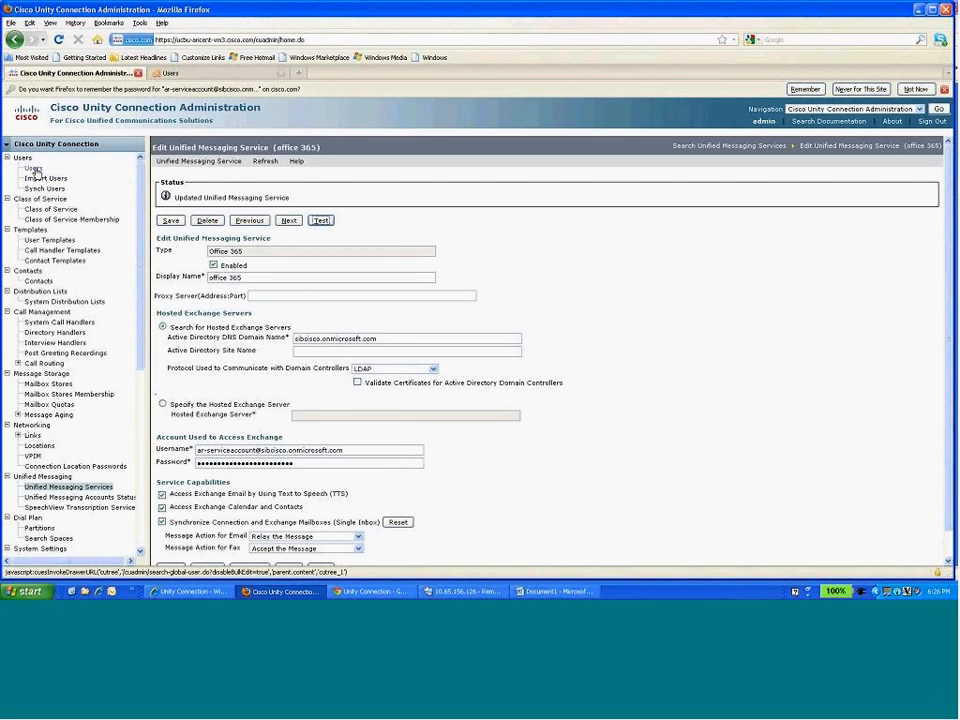
left_click(33, 169)
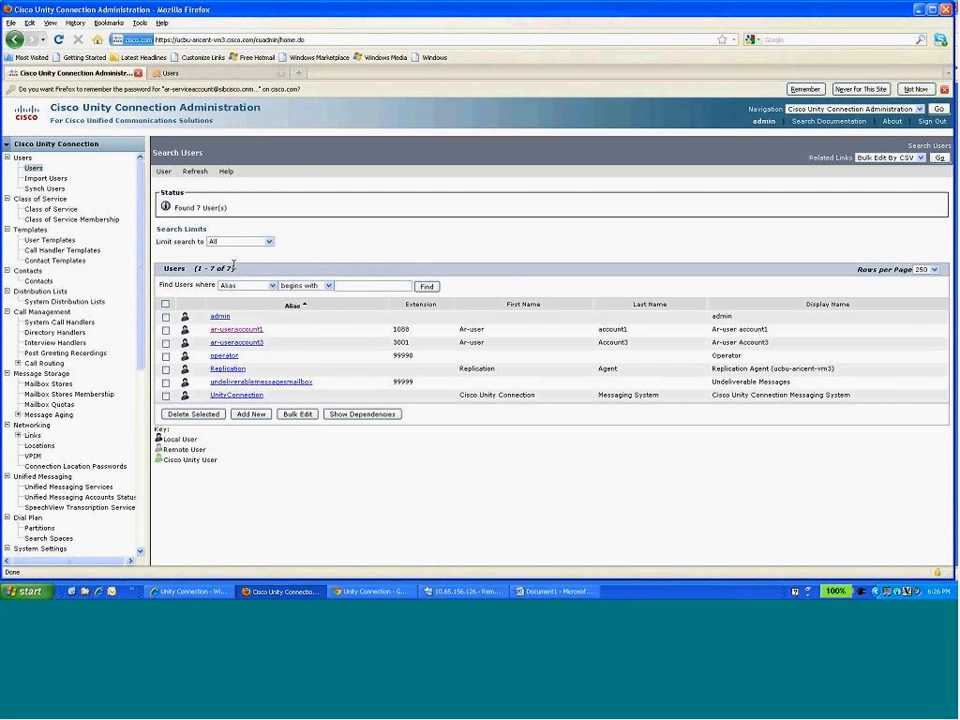
left_click(219, 74)
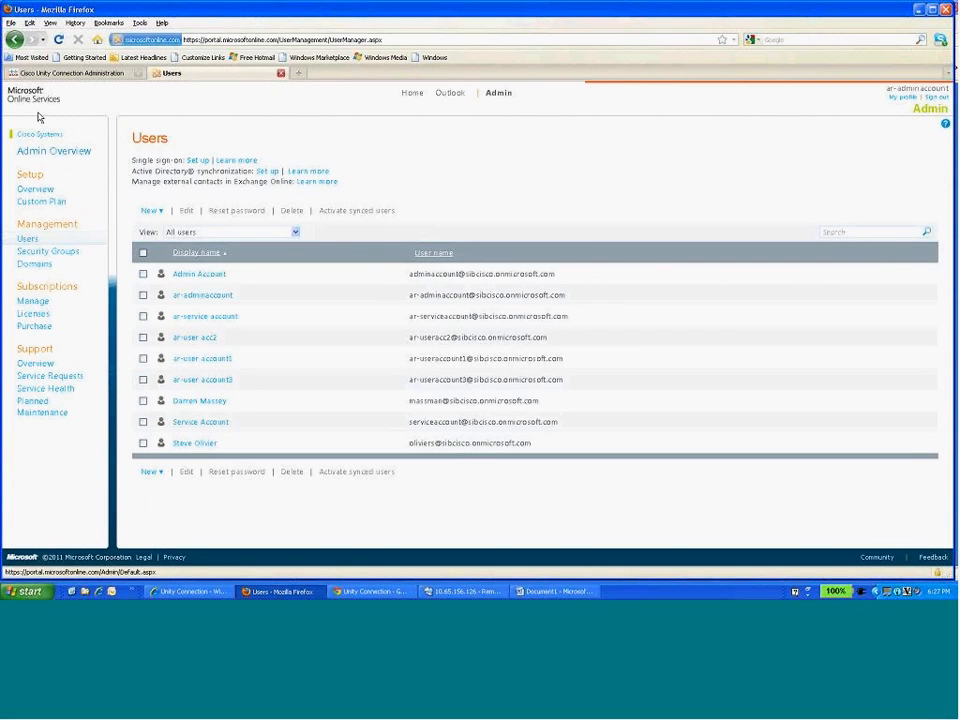
left_click(81, 74)
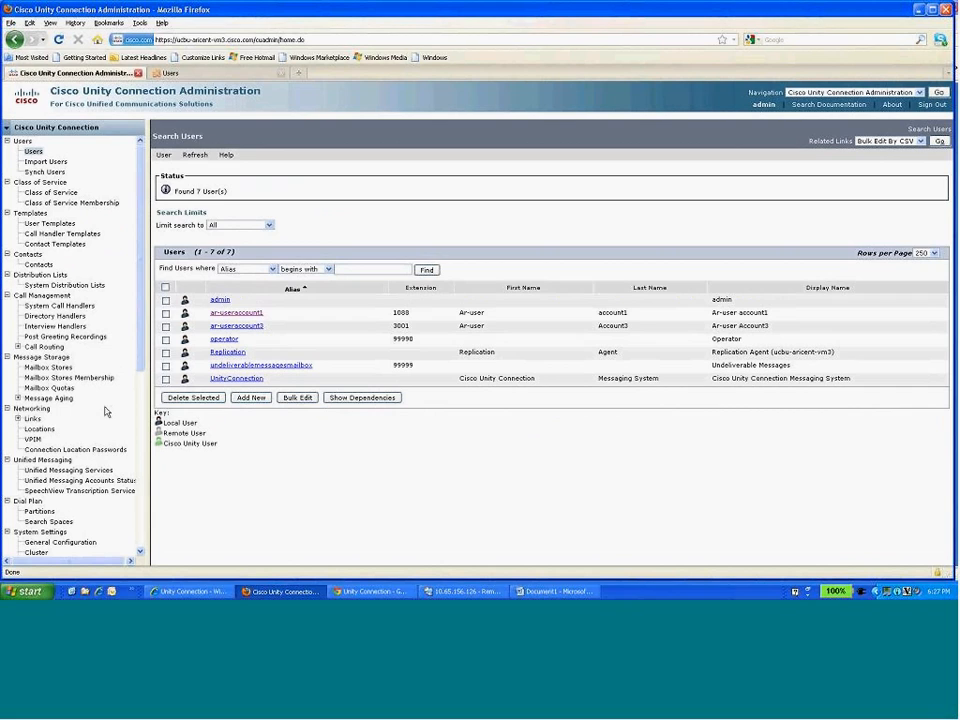
left_click(223, 314)
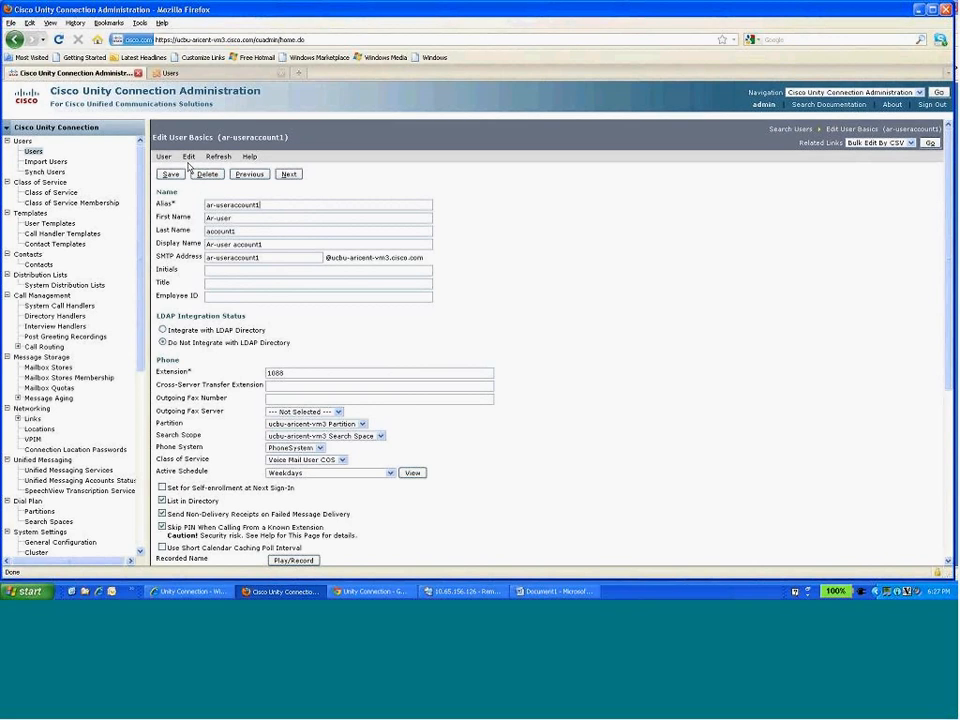
Step: Open the office 365 entry in the unified messaging accounts of ar-useraccount1
left_click(188, 156)
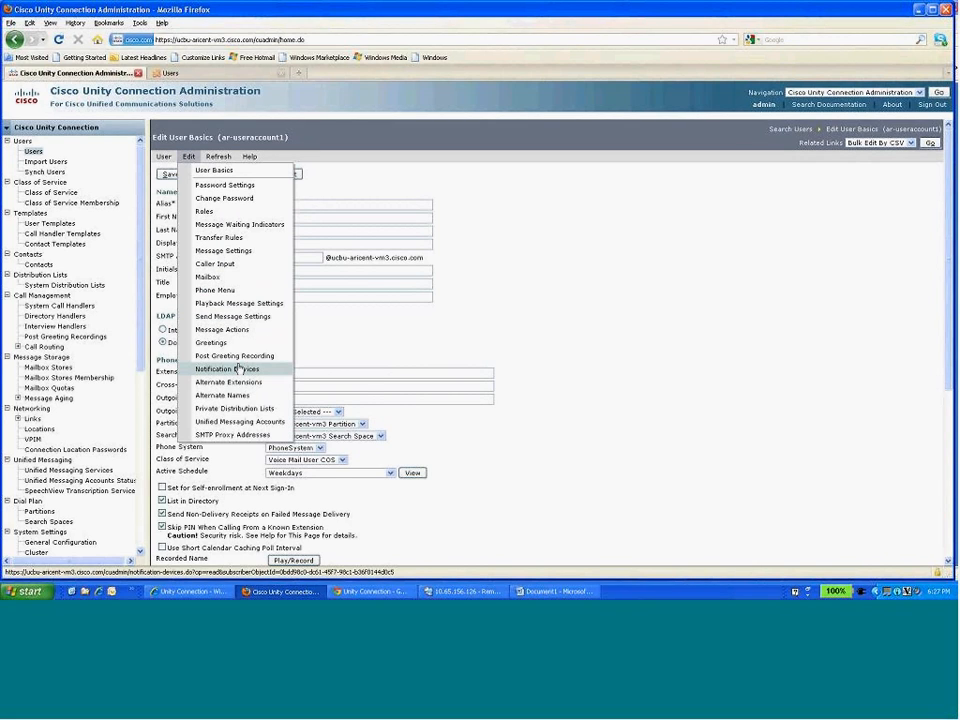
left_click(265, 422)
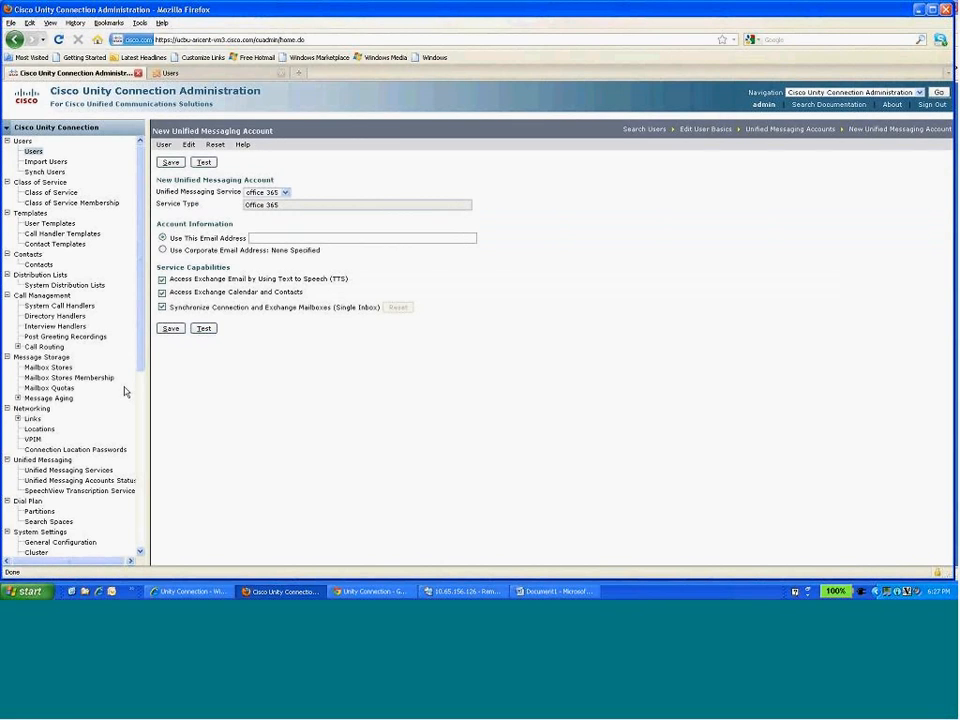
left_click(188, 144)
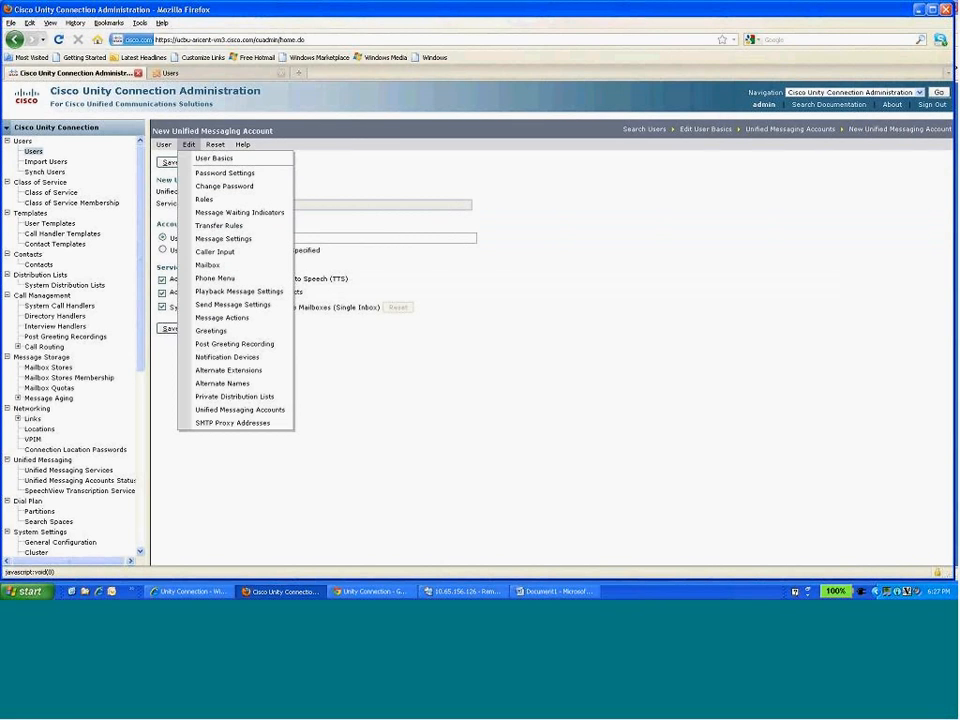
left_click(229, 410)
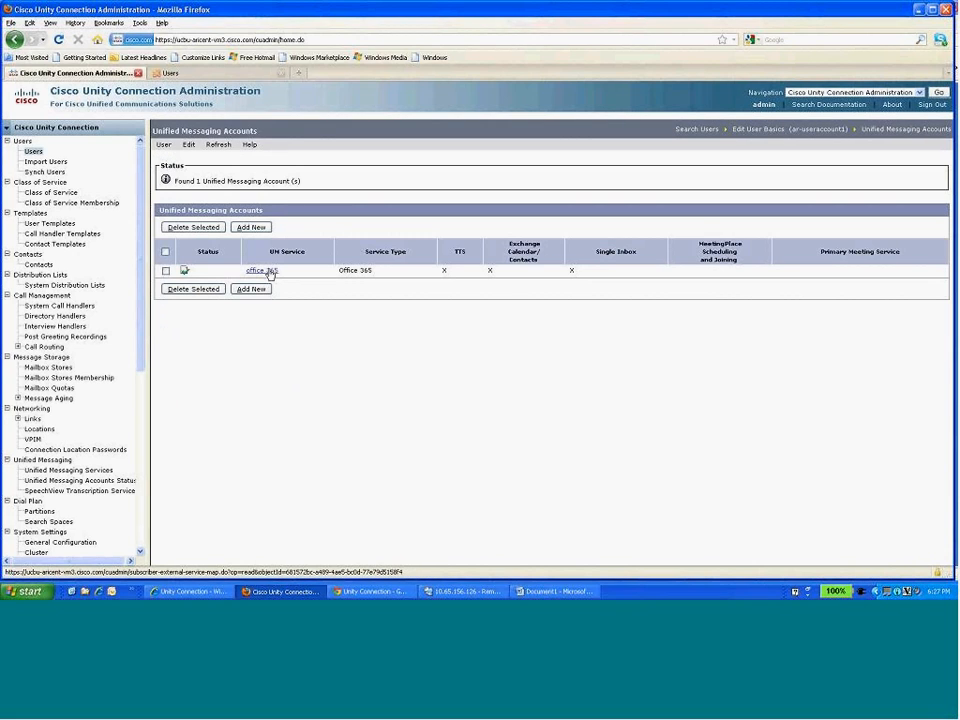
left_click(262, 271)
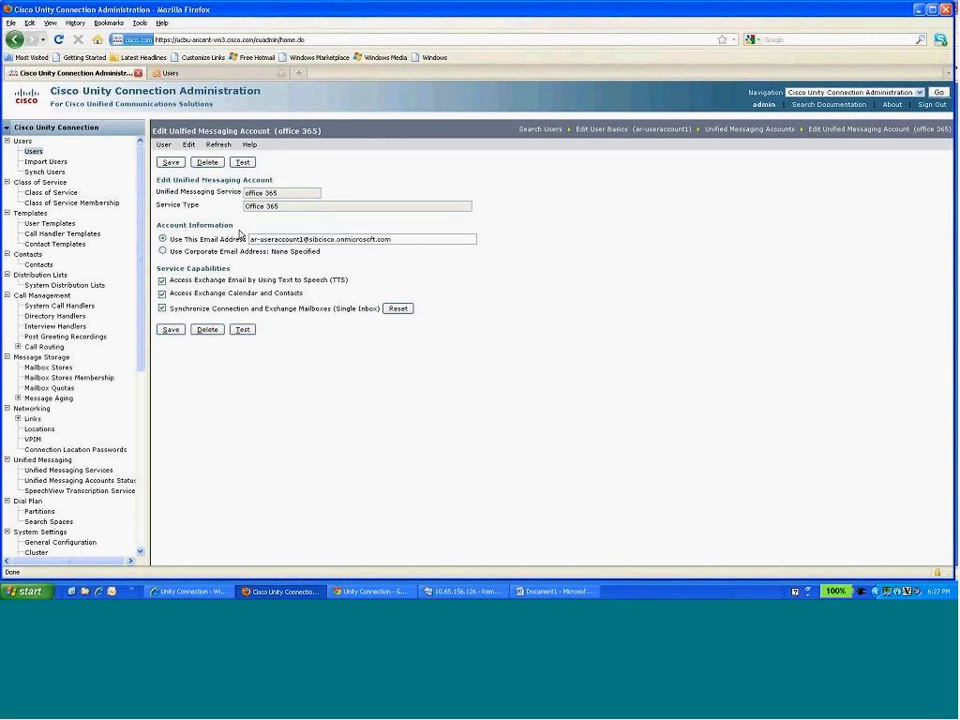
Step: Review the unified messaging account's service, service type and e-mail address, keeping the specified e-mail address option selected
left_click_drag(280, 193, 244, 193)
left_click_drag(312, 206, 244, 207)
left_click(196, 239)
left_click_drag(402, 238, 242, 225)
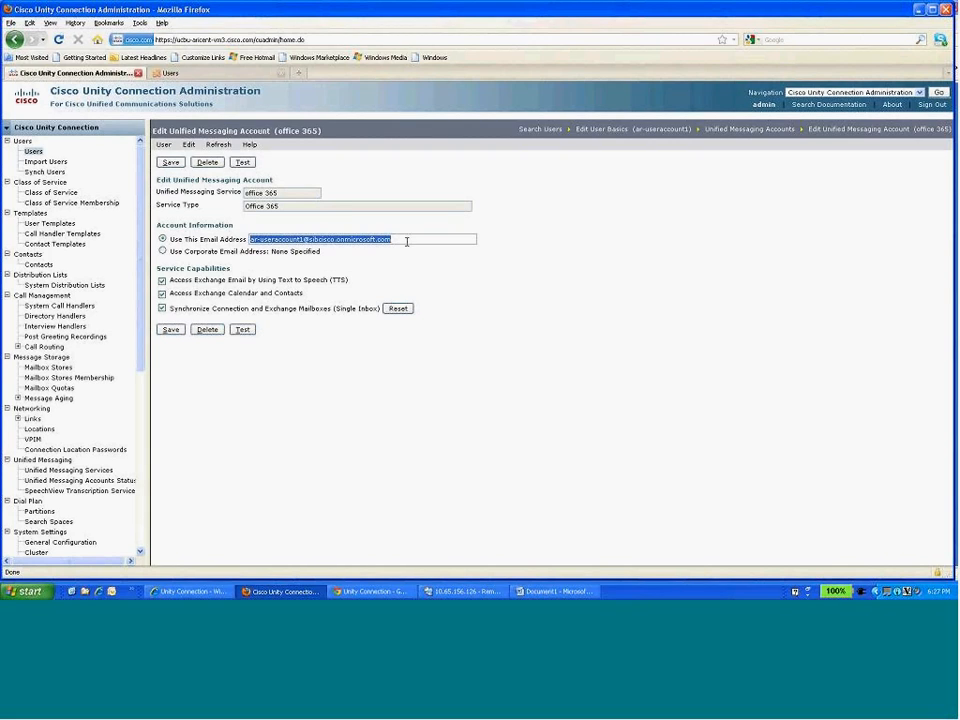
left_click(252, 269)
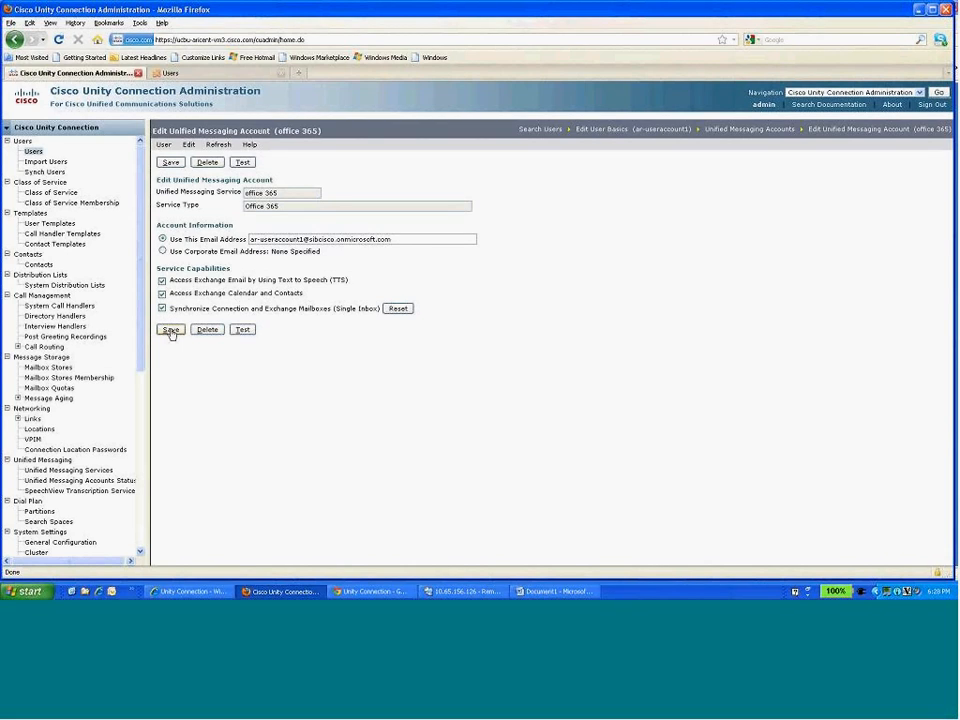
Step: Test the user's office 365 unified messaging account, review the service, Exchange server, ping and mailbox access entries, and close the results
left_click(241, 330)
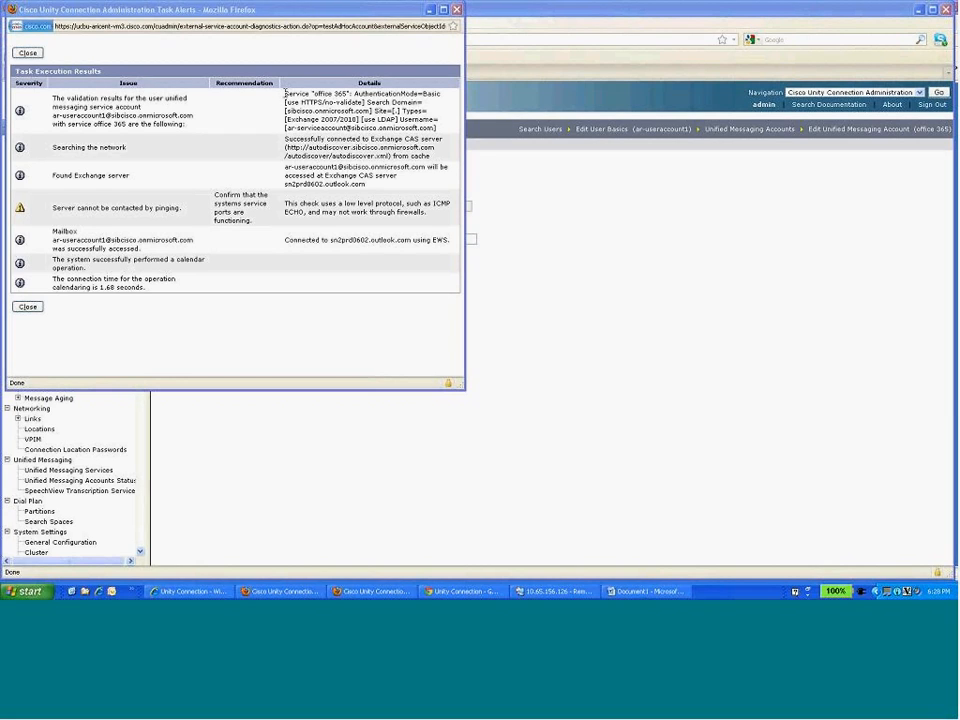
left_click_drag(285, 93, 441, 131)
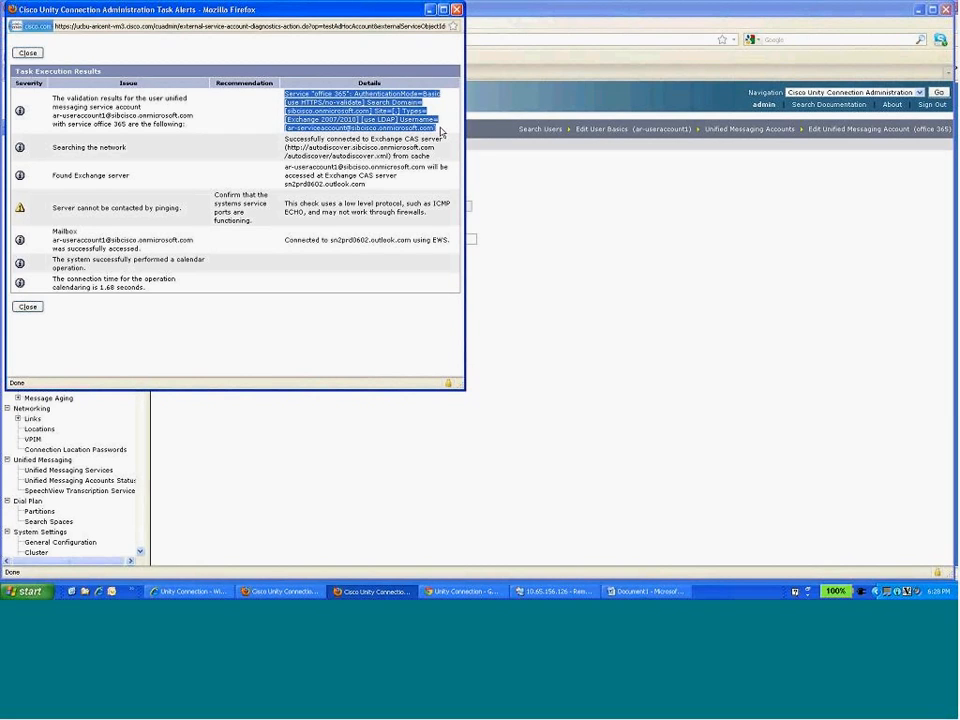
left_click(331, 98)
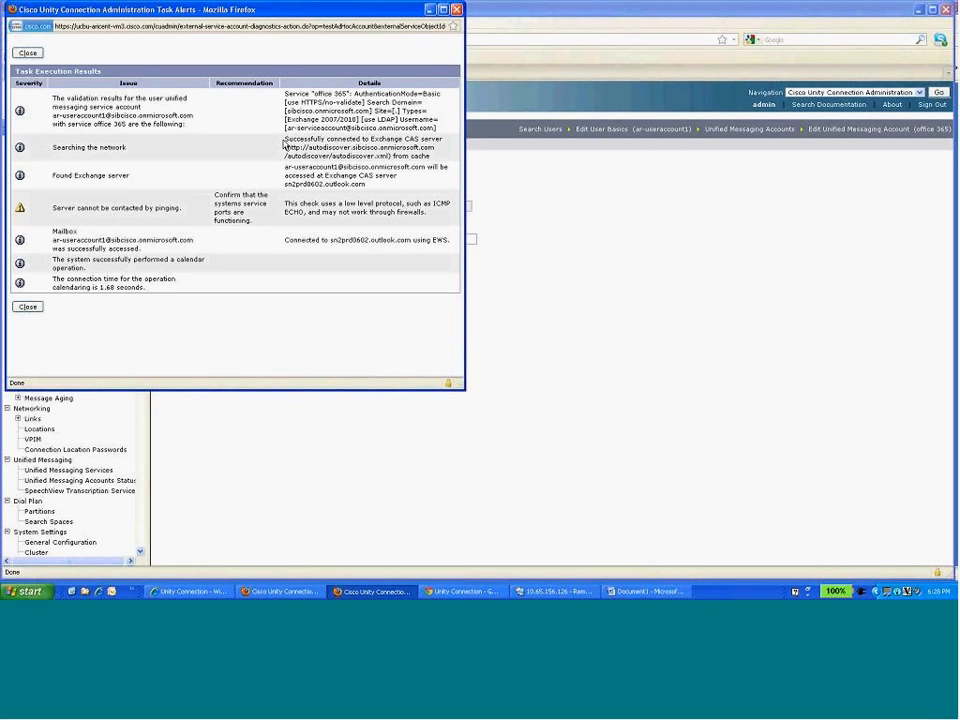
left_click_drag(284, 139, 439, 157)
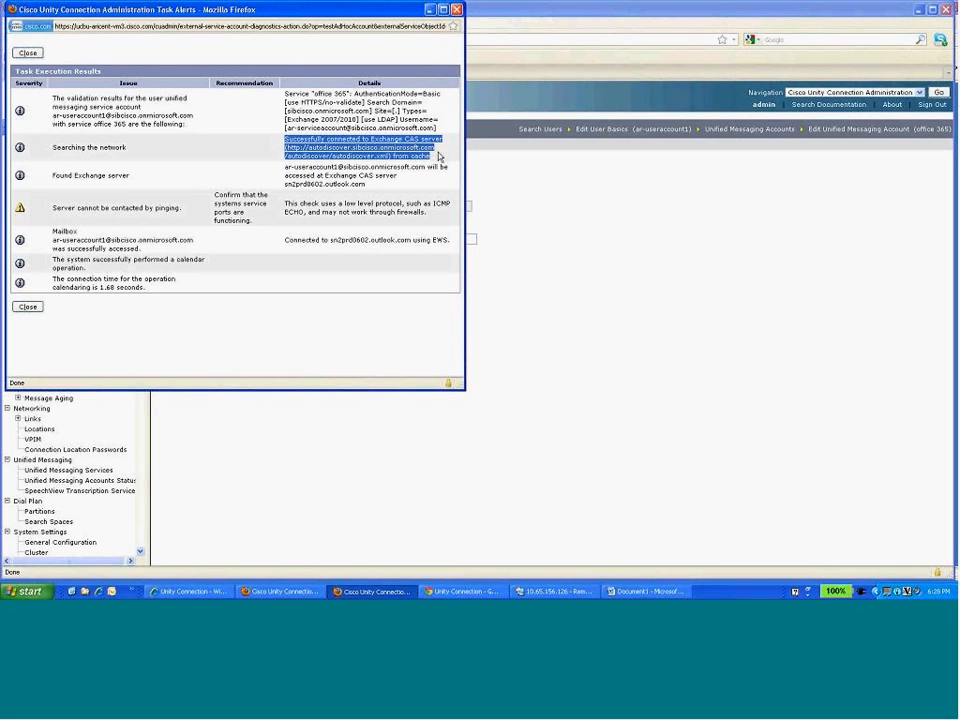
left_click_drag(285, 166, 365, 184)
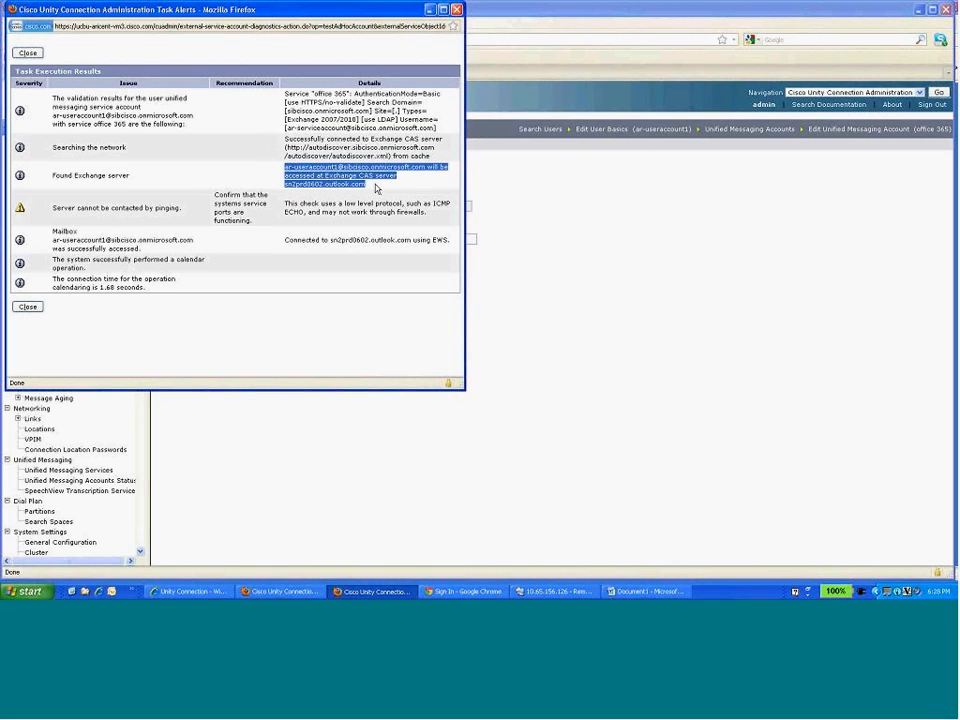
left_click(372, 190)
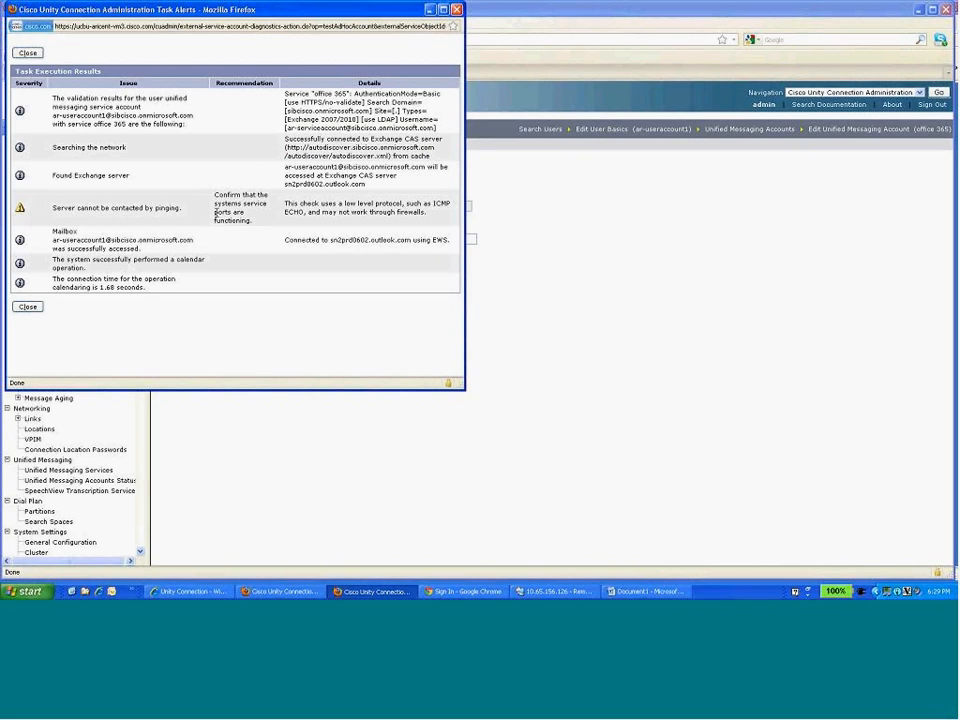
left_click_drag(396, 212, 431, 219)
left_click(431, 218)
left_click_drag(53, 231, 157, 258)
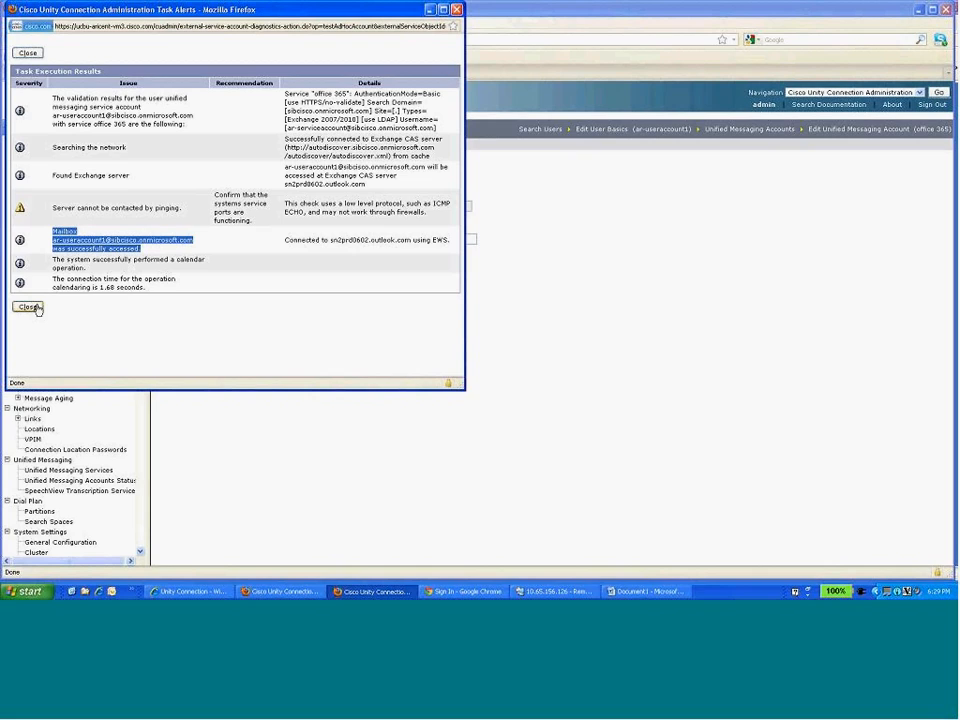
left_click(63, 321)
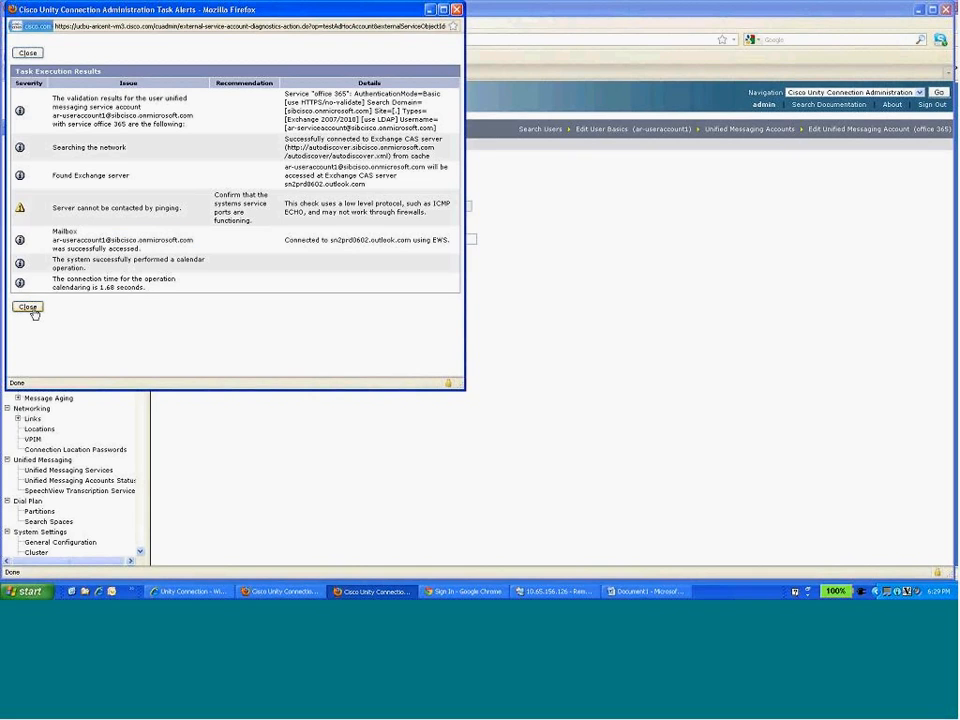
left_click(28, 307)
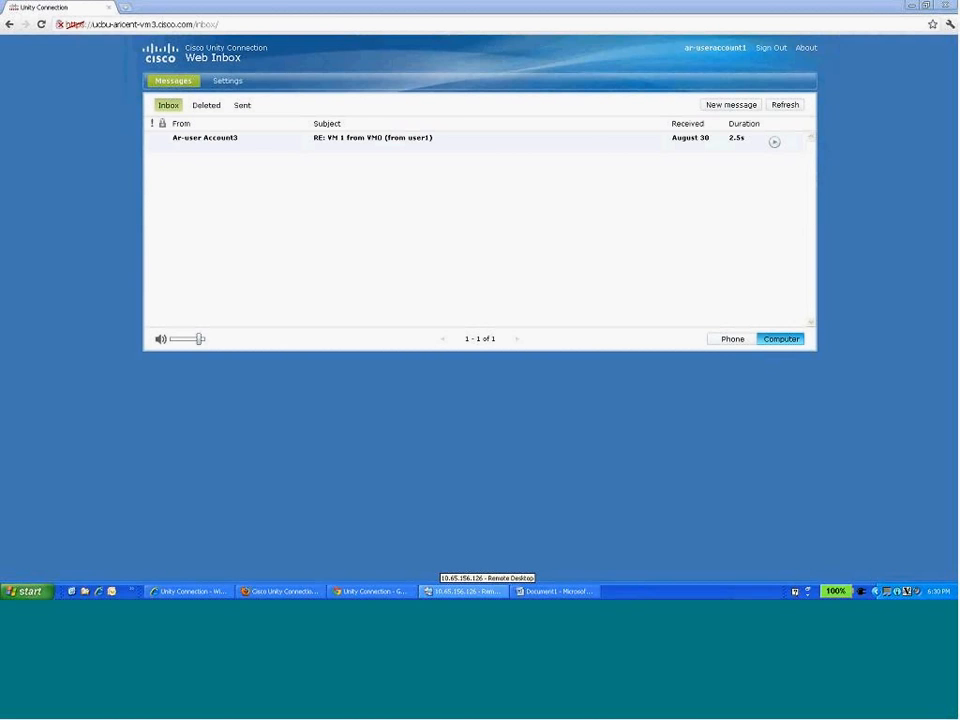
Step: Check the Office 365 inboxes of both user accounts on the remote desktop and return to ar-useraccount1's Web Inbox
left_click(462, 591)
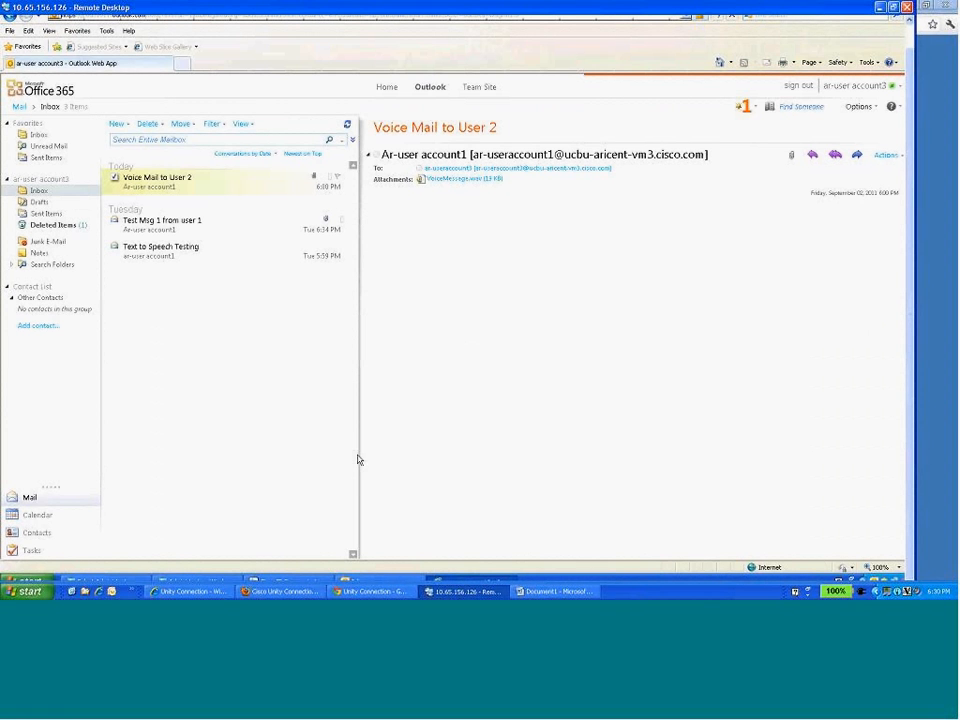
left_click(354, 580)
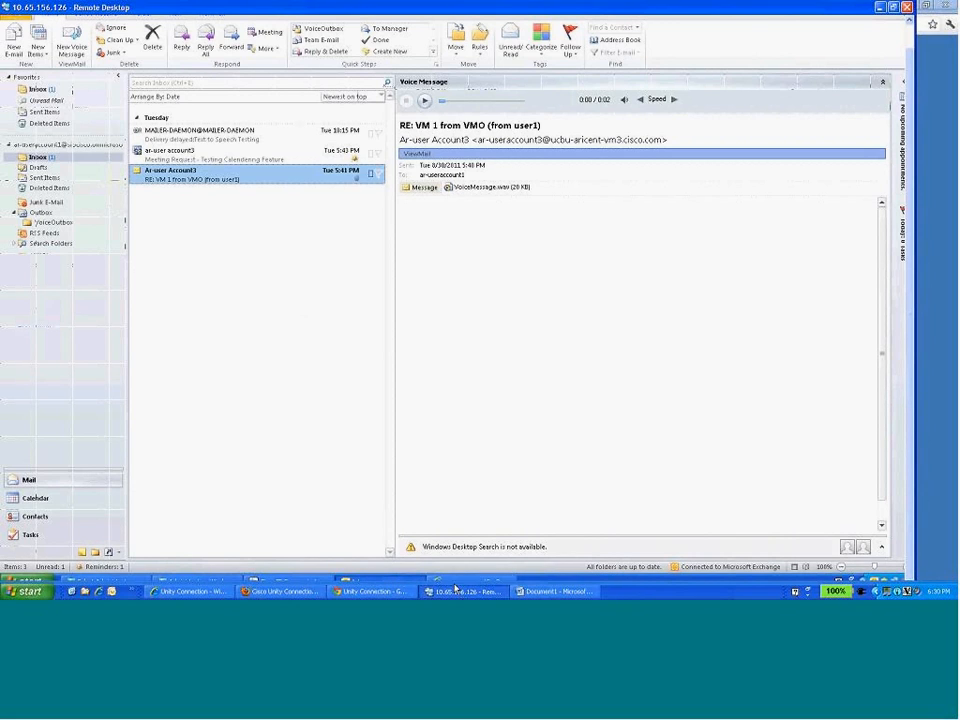
left_click(355, 591)
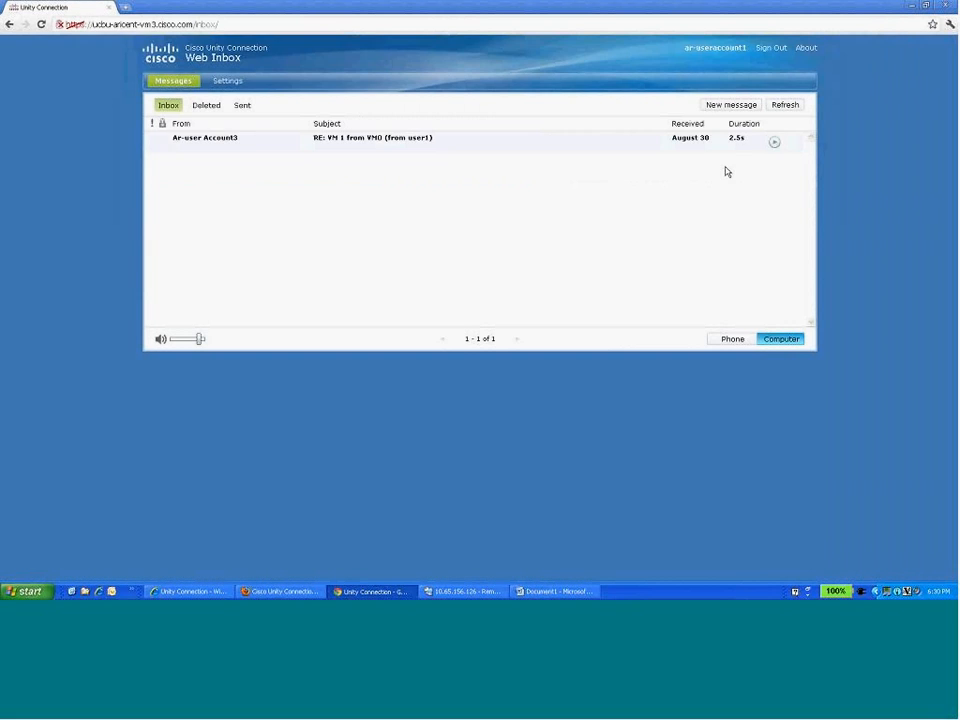
Step: Start a new voice message in the Web Inbox and address it to Ar-user Account3
left_click(723, 106)
left_click(583, 143)
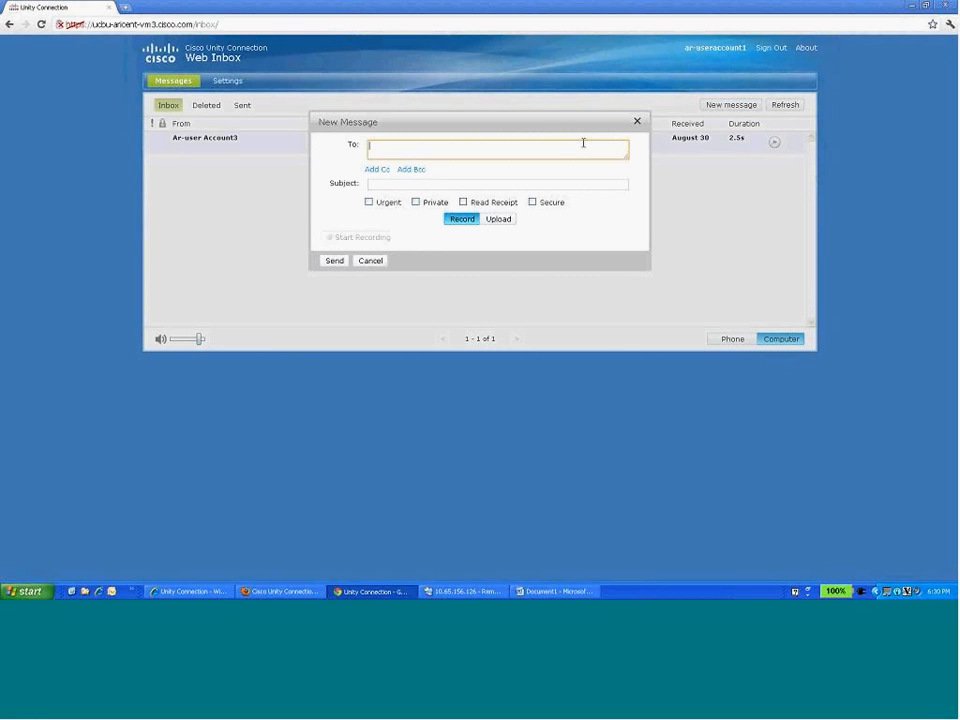
type("ar")
key("Down")
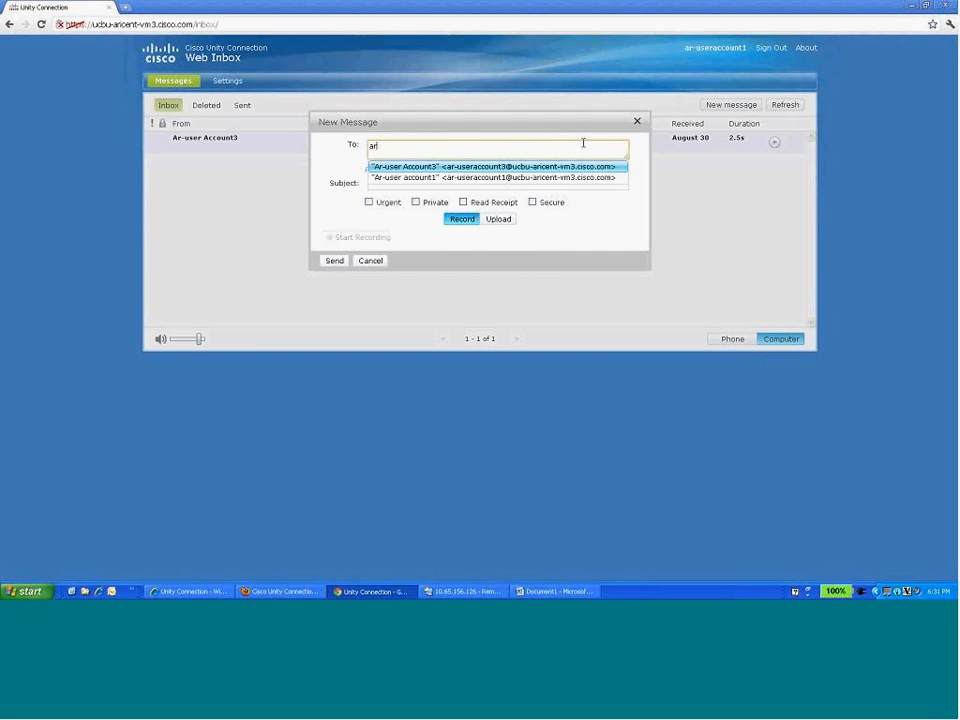
key("Return")
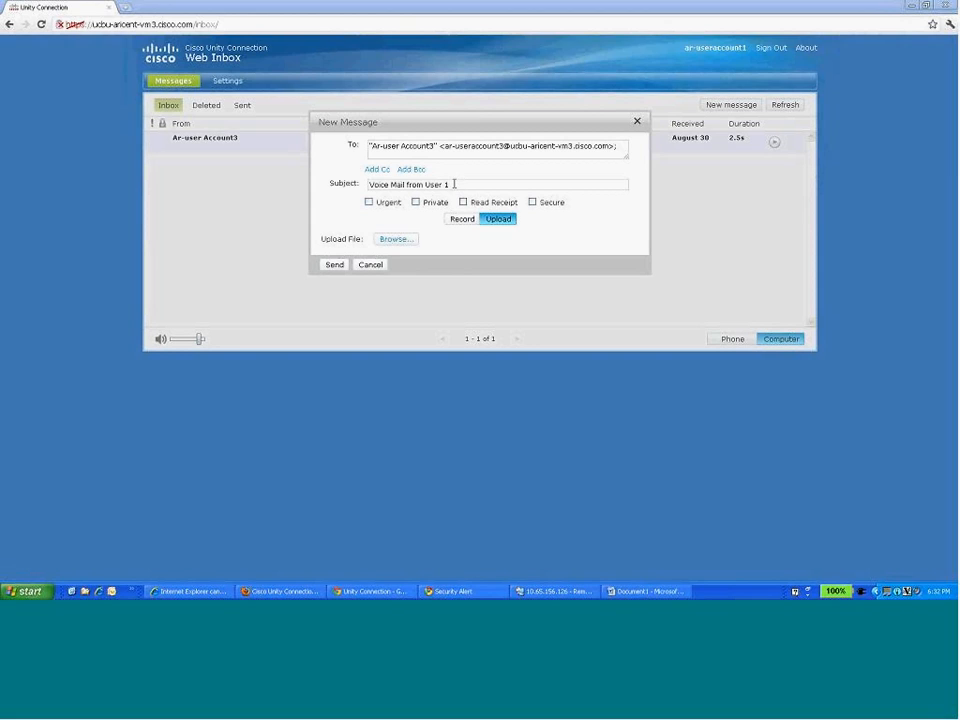
Step: Send the voice message with the subject Voice Mail from User 1, accepting the untrusted certificate
triple_click(454, 184)
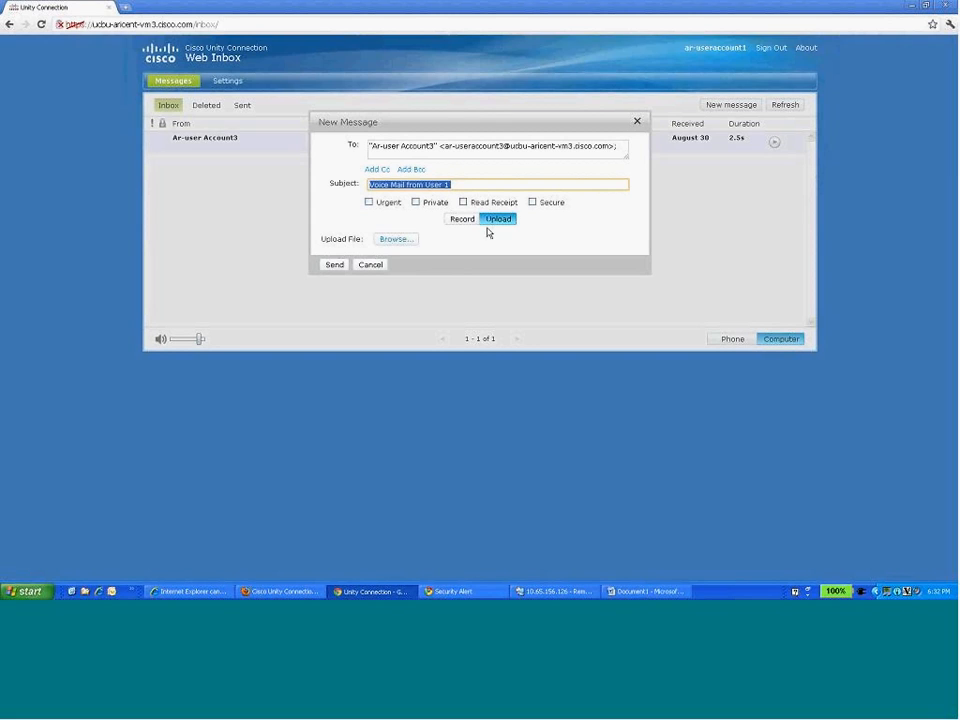
left_click(334, 271)
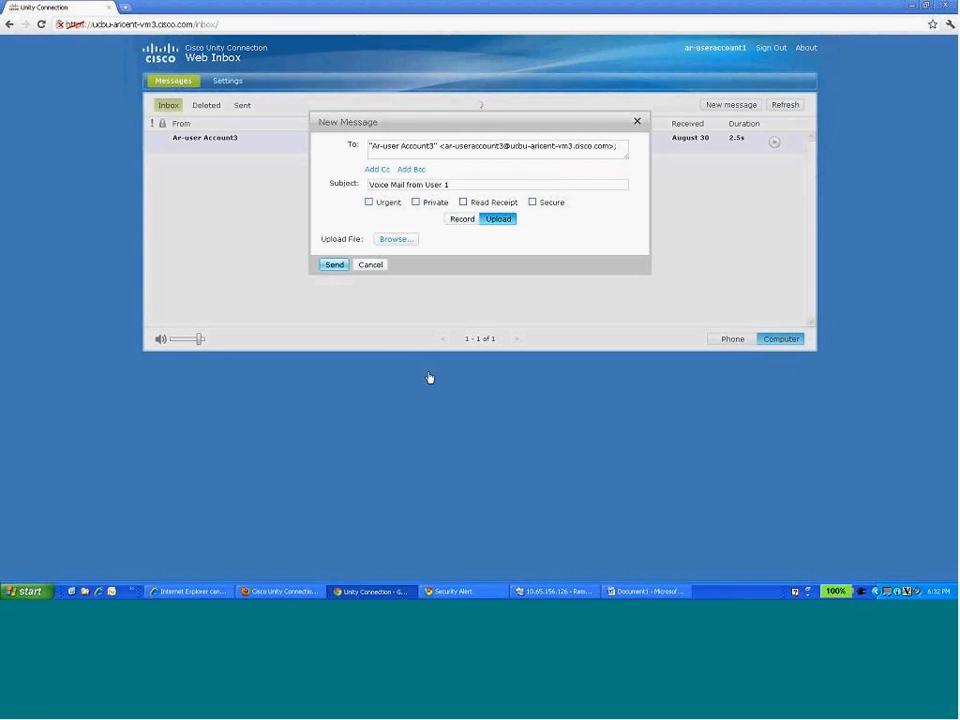
left_click(460, 591)
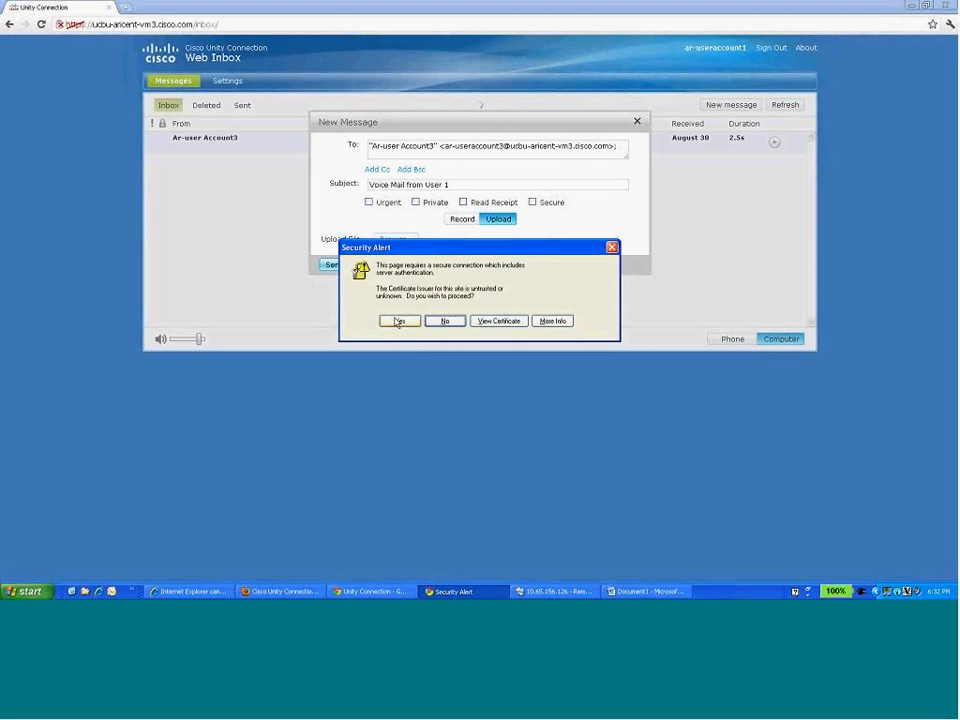
left_click(399, 321)
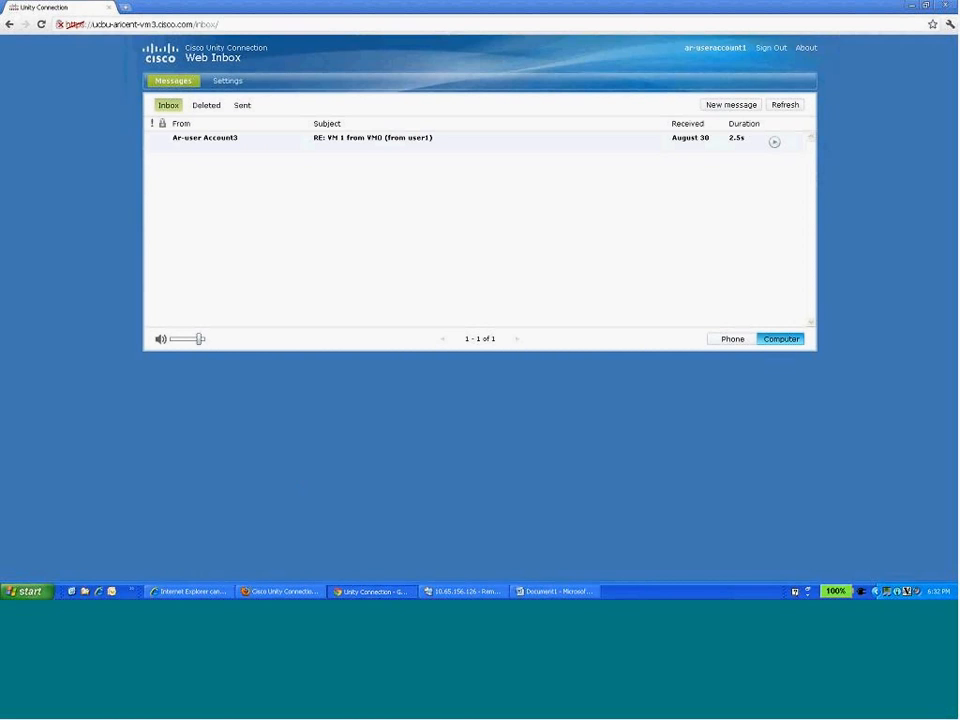
Step: Switch to the remote desktop and show ar-user account3's Outlook Web App mailbox to check for the new voice mail
left_click(198, 596)
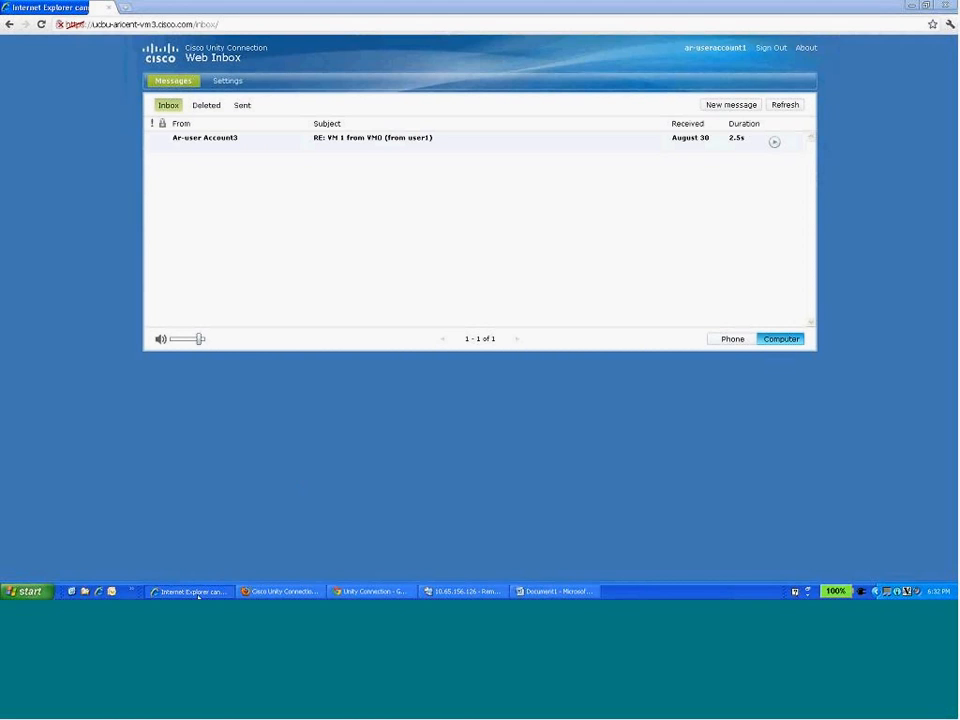
left_click(373, 592)
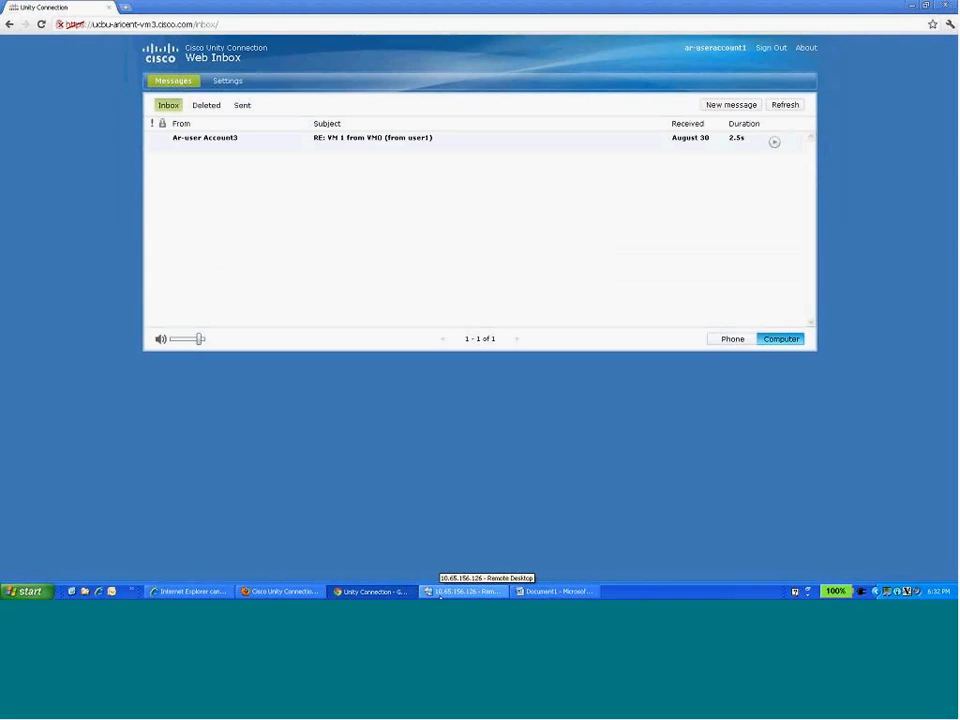
left_click(455, 591)
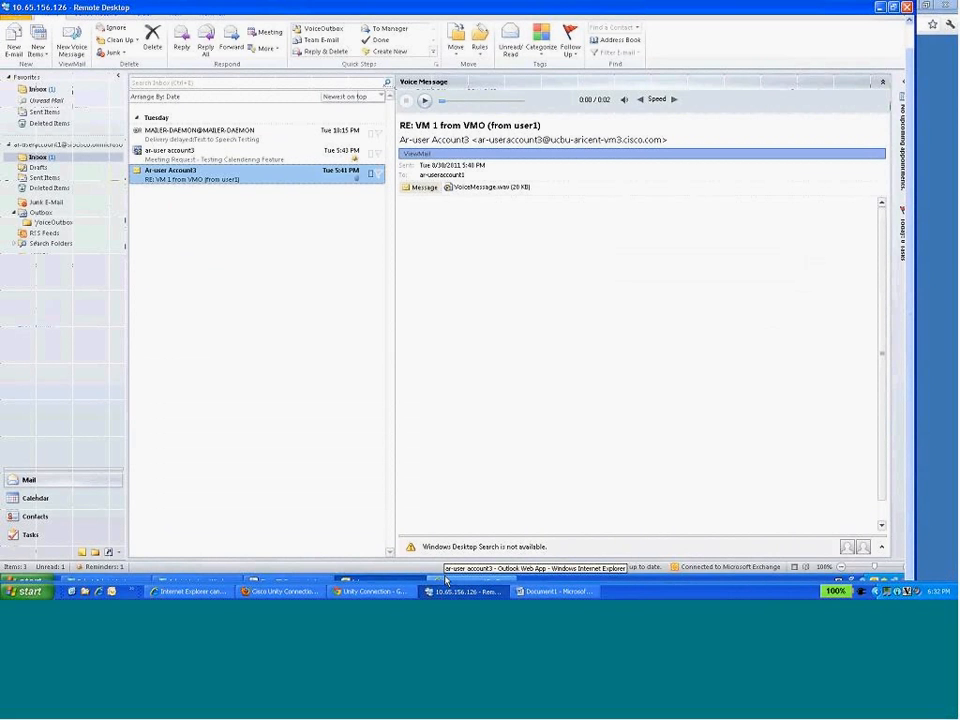
left_click(446, 580)
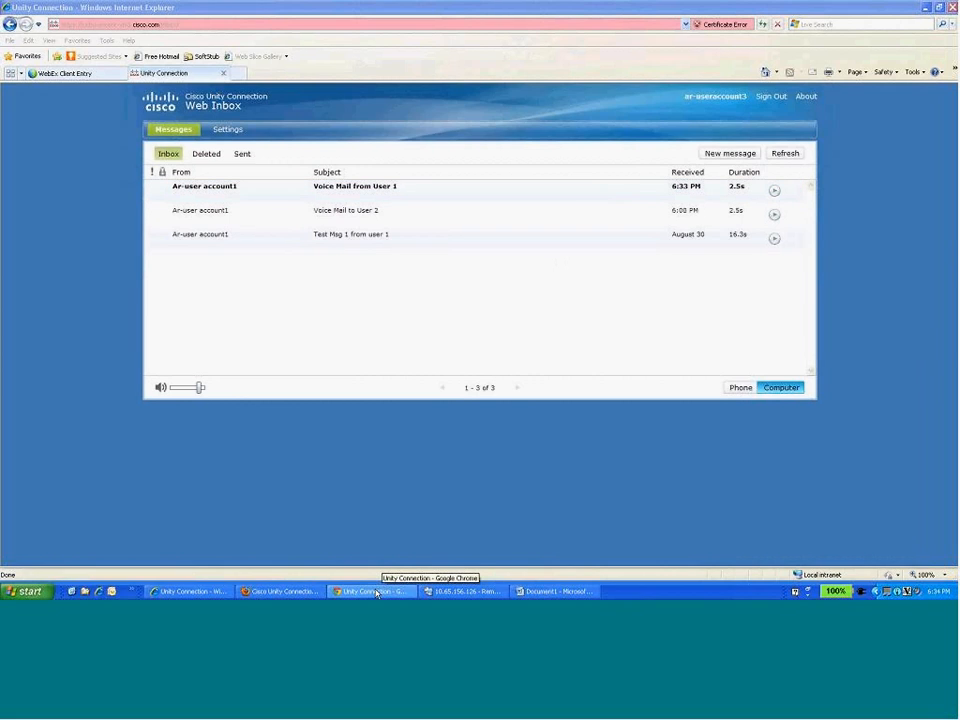
Step: Open Voice Mail from User 1 in ar-useraccount3's Web Inbox and check its read status and the phone's message indicator on the remote desktop
left_click(542, 201)
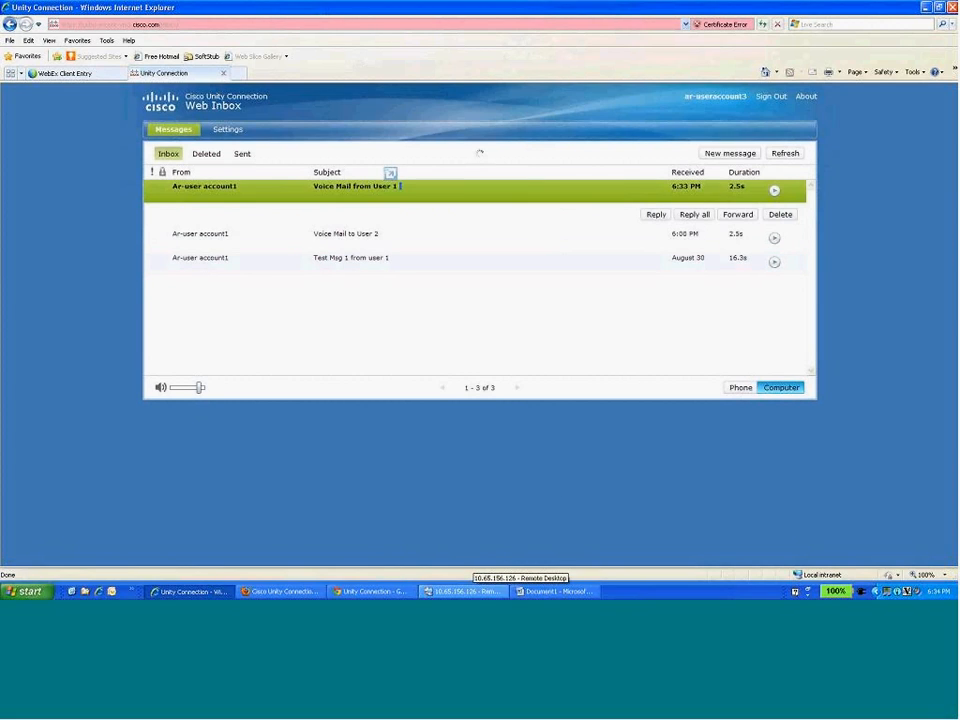
left_click(474, 594)
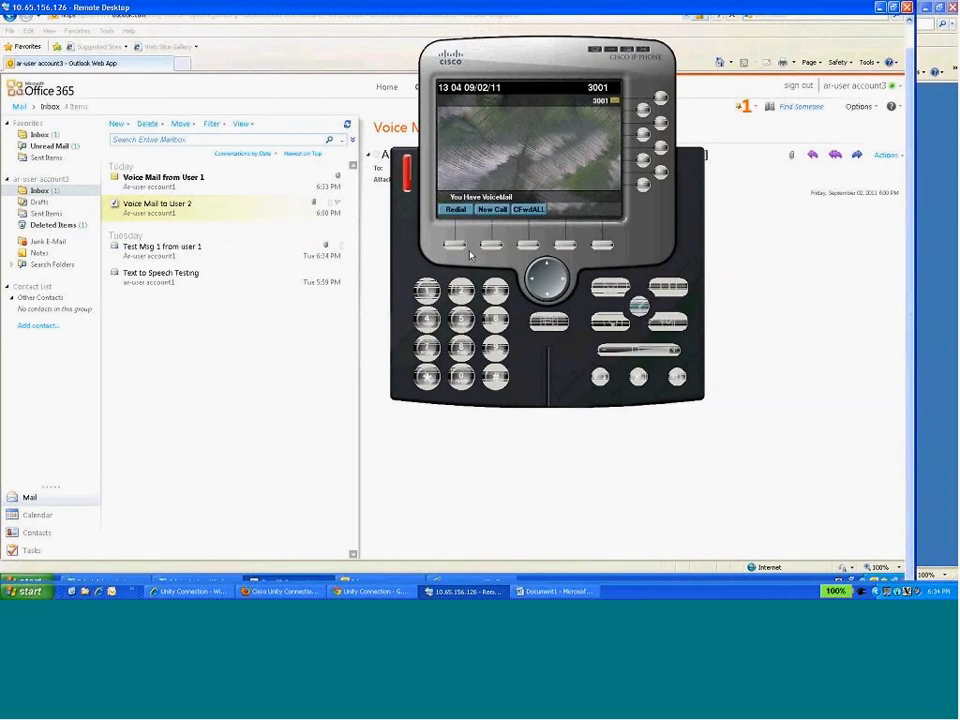
left_click(218, 594)
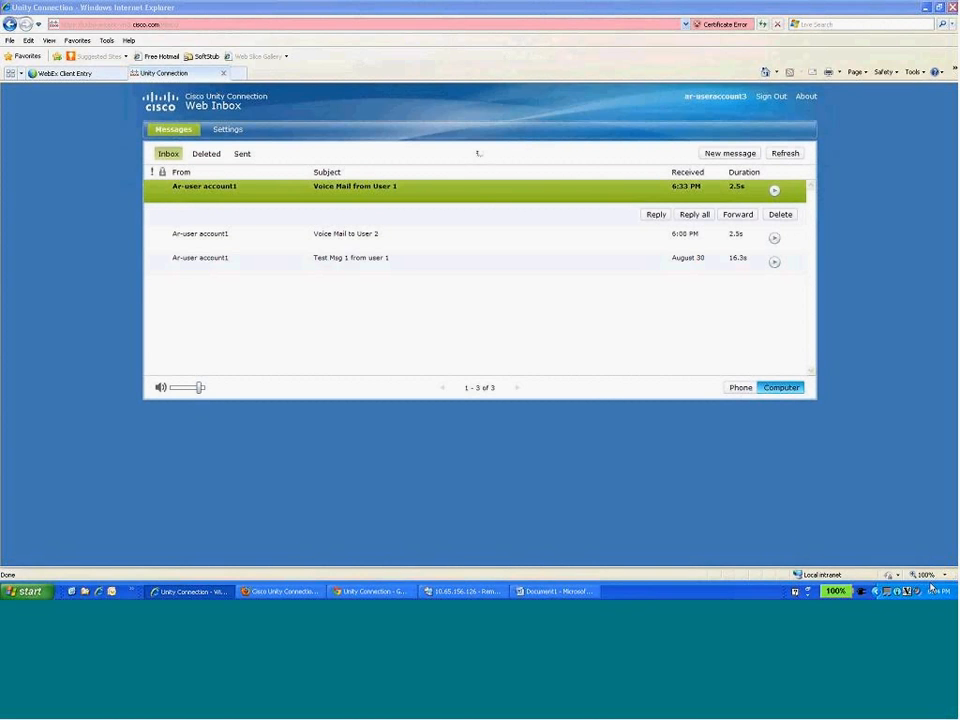
left_click(463, 591)
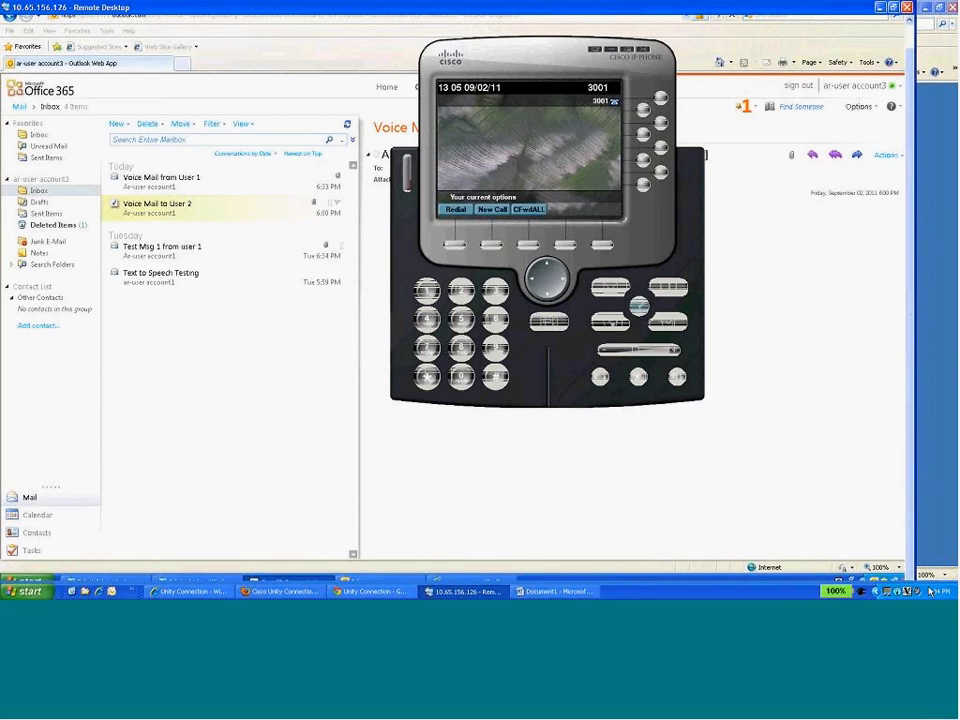
Step: Mark Voice Mail from User 1 as unread in the Web Inbox and switch to the remote desktop to check the synchronization
key("alt+Tab")
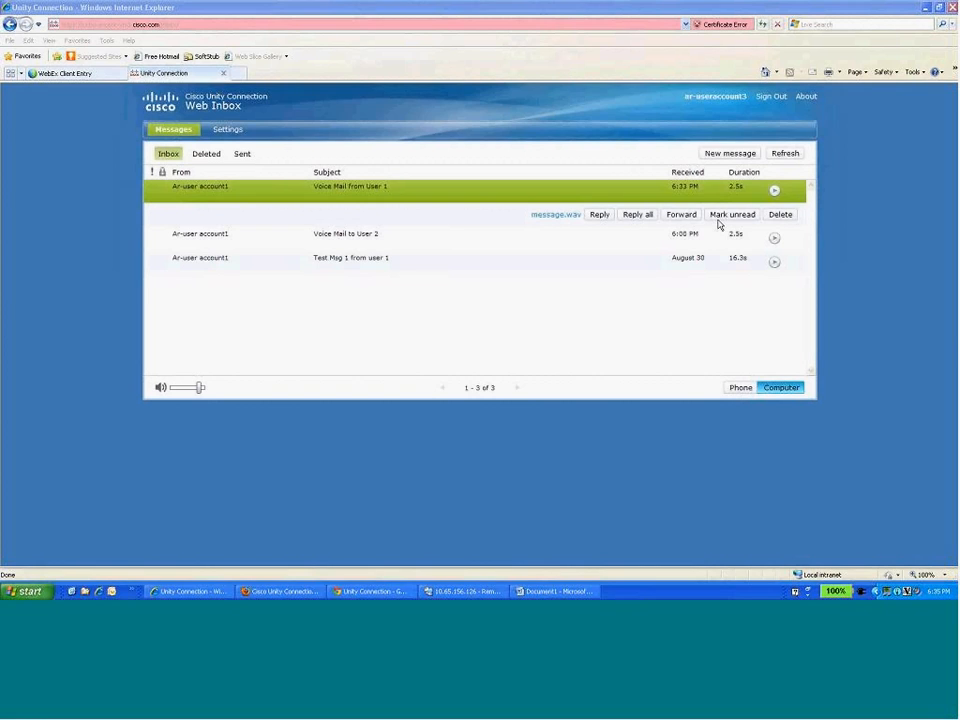
left_click(726, 215)
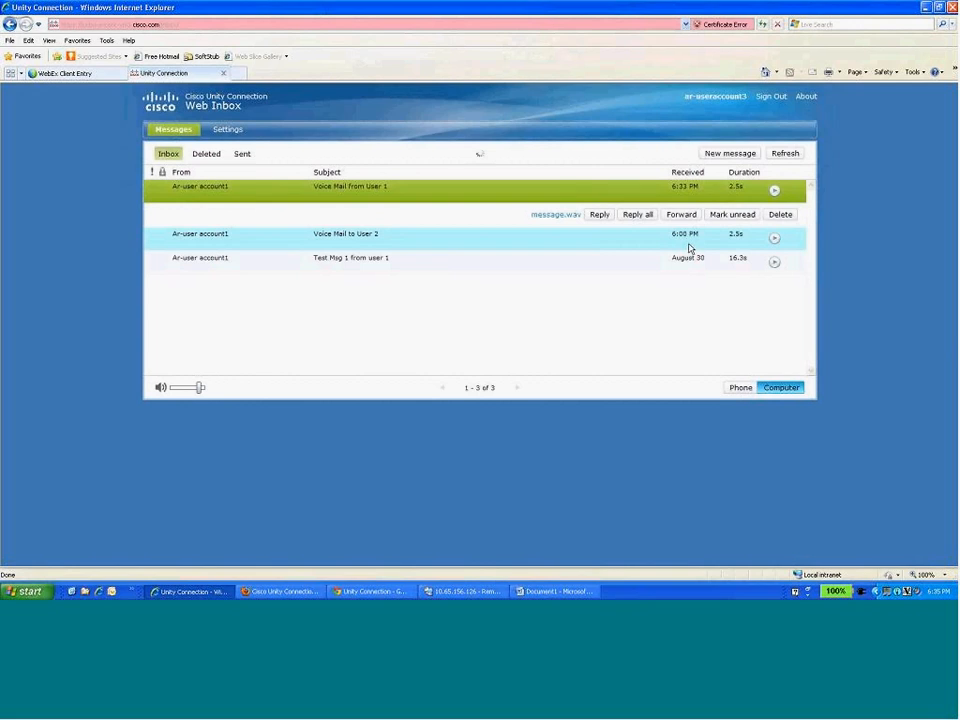
left_click(930, 590)
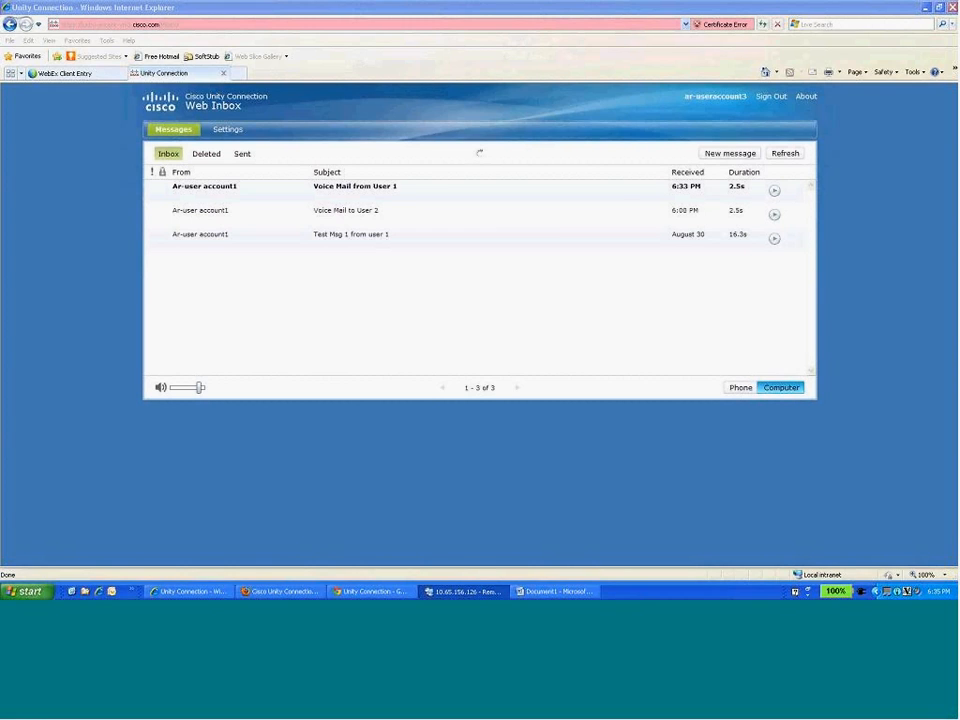
left_click(464, 591)
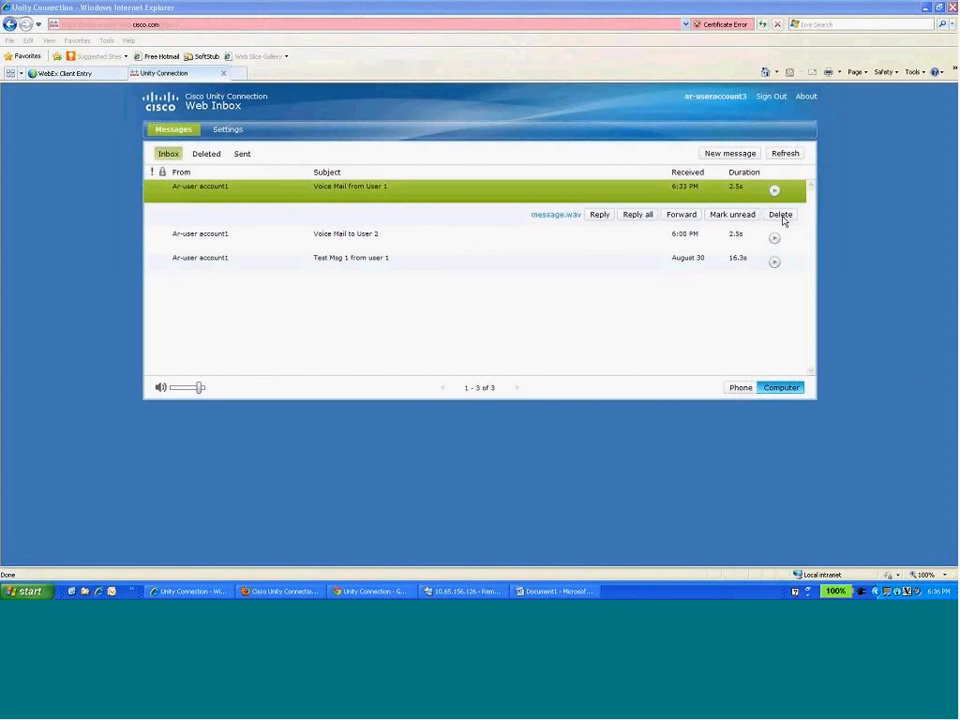
Step: Delete Voice Mail from User 1 in the Web Inbox and check the deleted items there and in Office 365
left_click(780, 215)
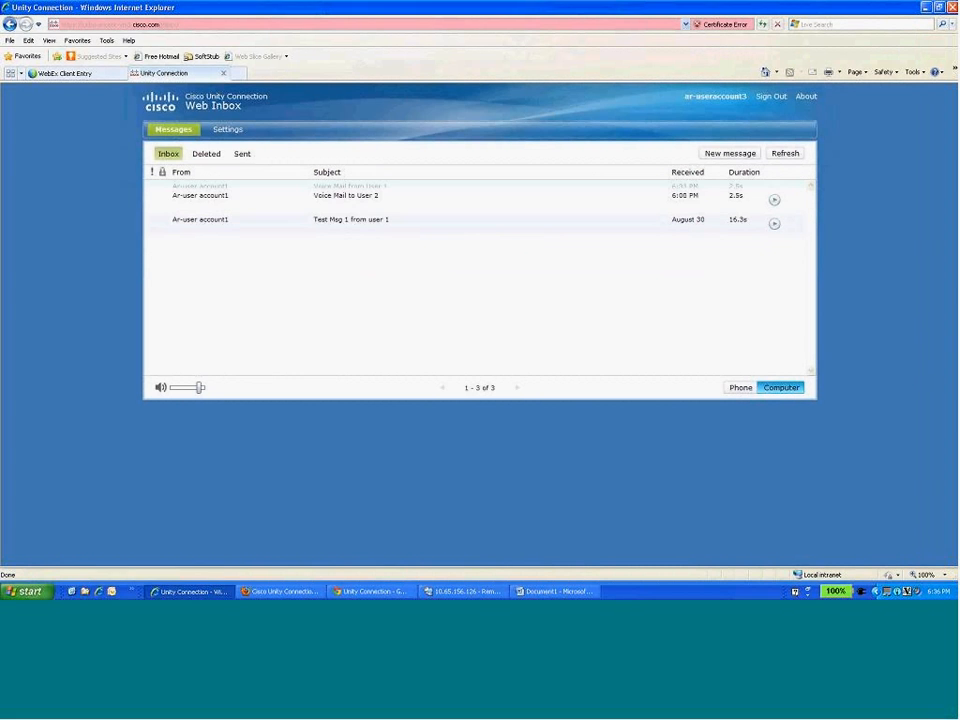
left_click(208, 154)
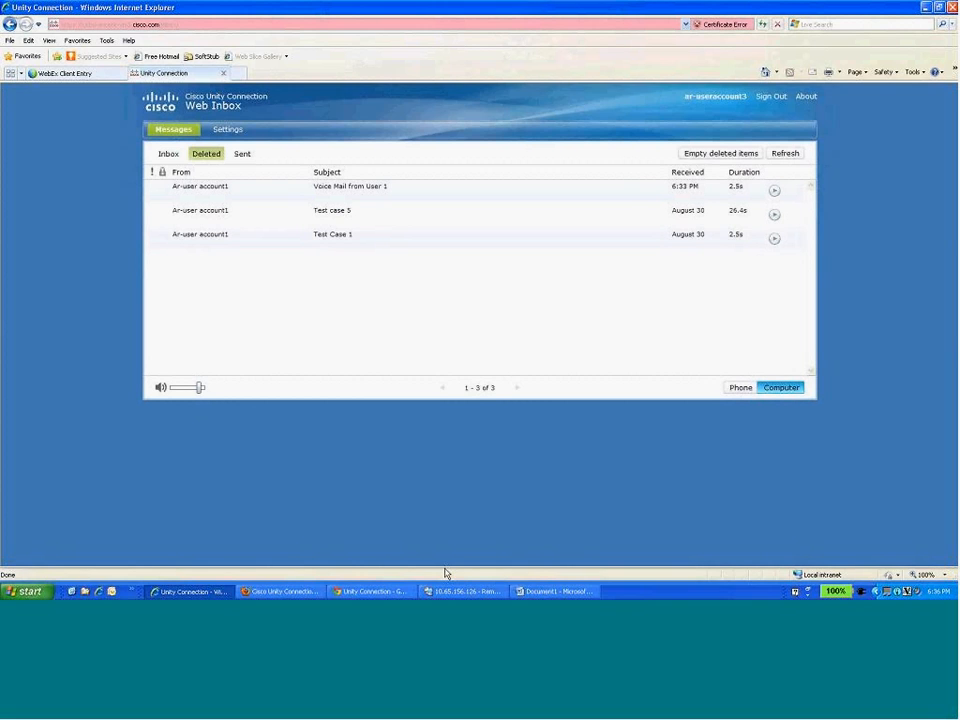
left_click(462, 591)
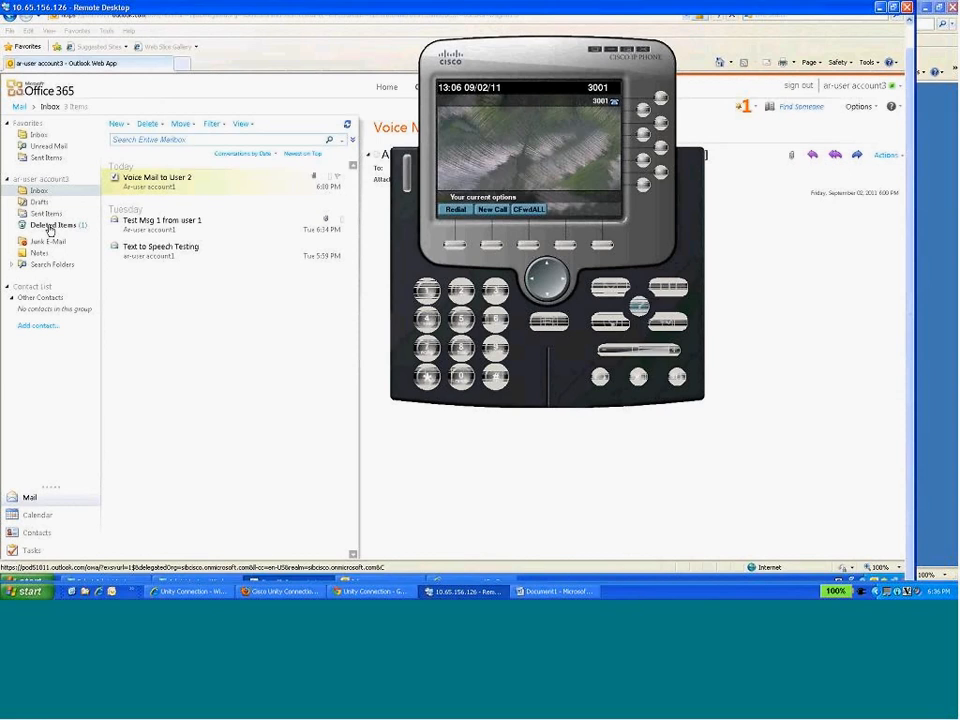
left_click(52, 224)
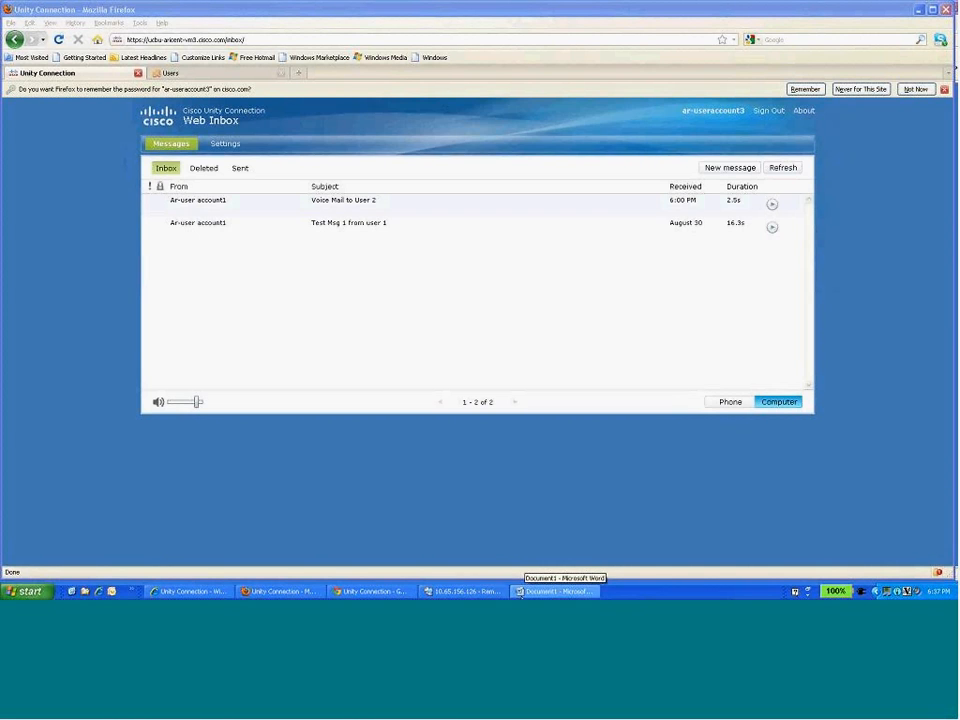
Step: Switch to Outlook on the remote desktop, start recording a new ViewMail voice message and address it to ar-useraccount3's Unity Connection mailbox
left_click(482, 593)
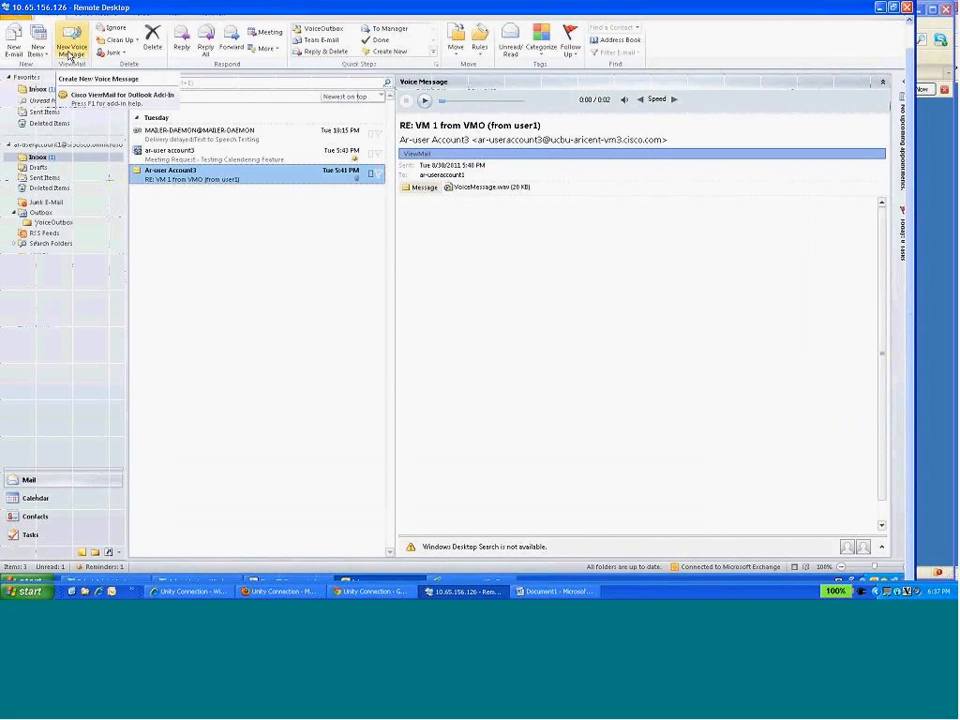
left_click(71, 55)
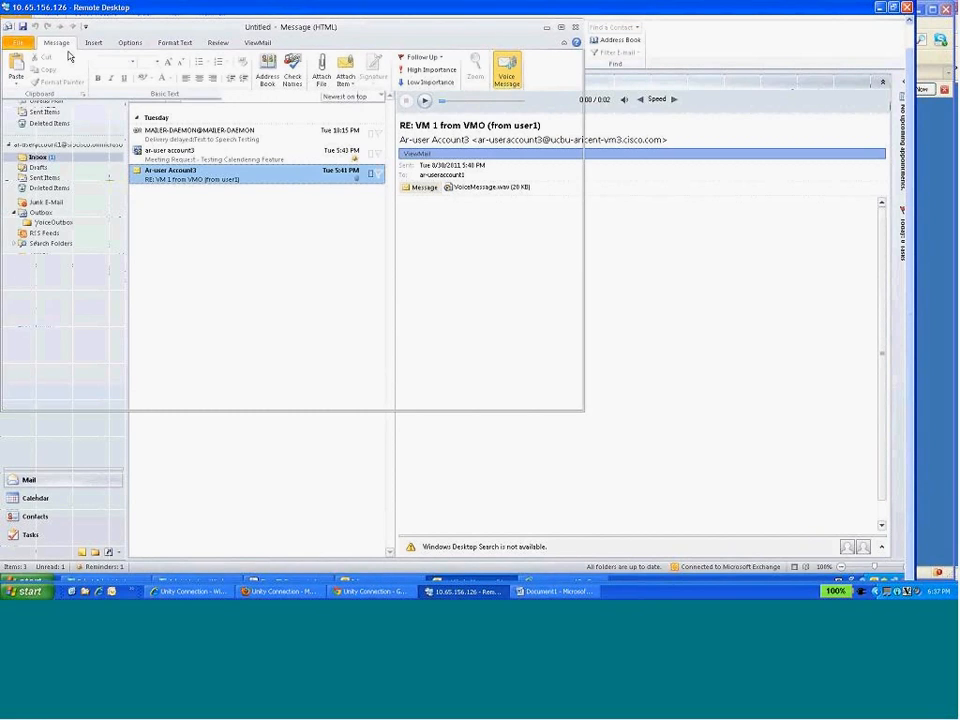
left_click(17, 131)
left_click(118, 155)
type("ar")
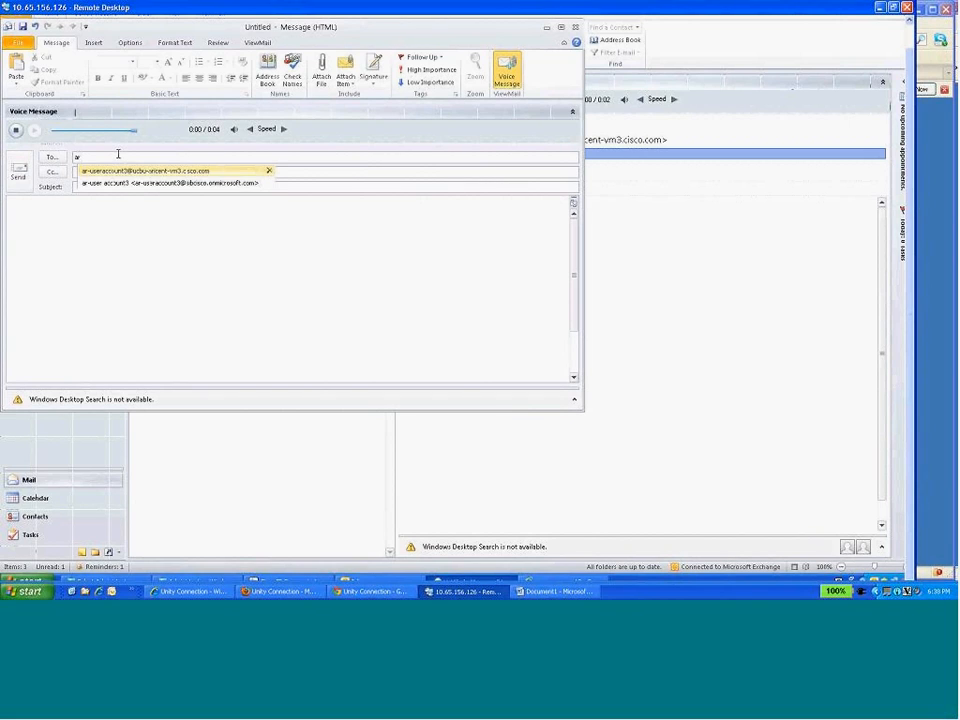
key("Return")
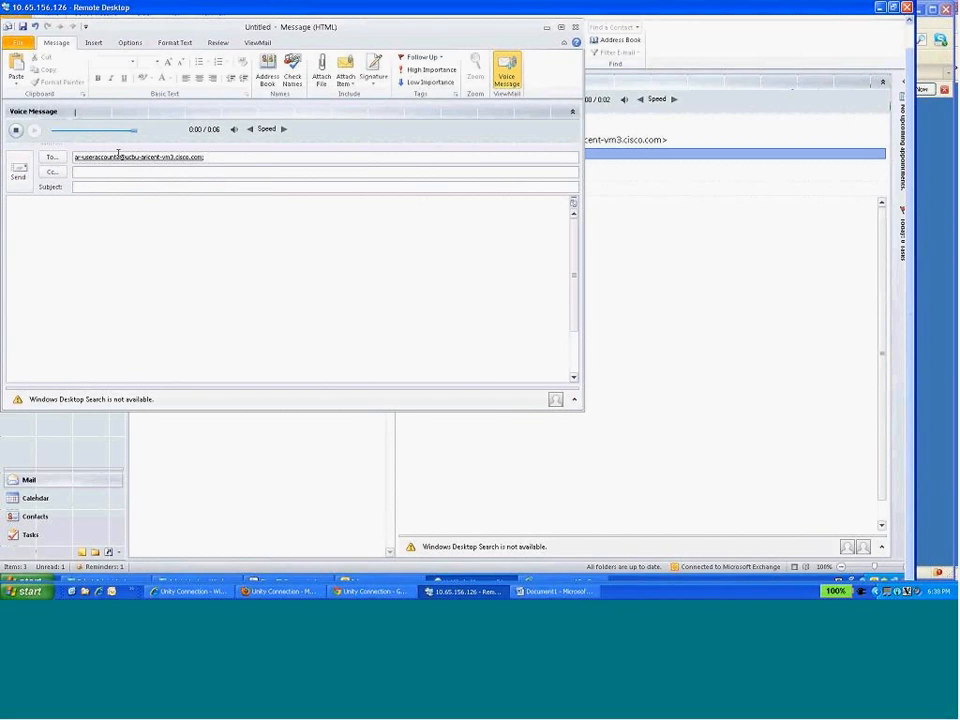
Step: Set the voice message's subject to Voice Mail From VMO - Exchange, stop the recording and send the message
left_click(131, 187)
type("Voice Mail From VMO - Exchange")
left_click(17, 131)
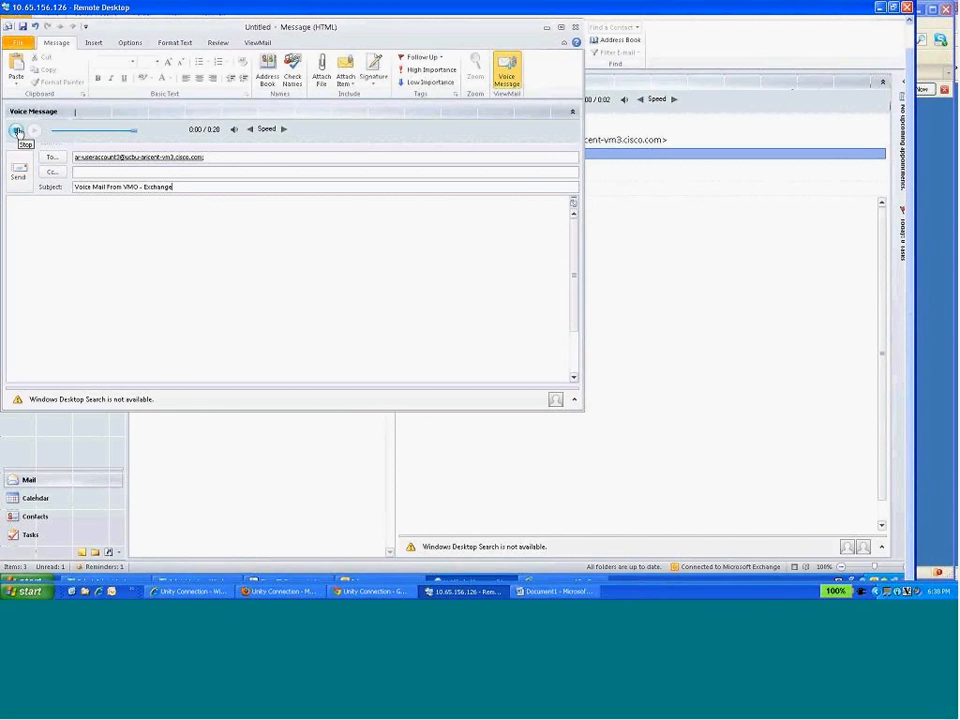
left_click(27, 182)
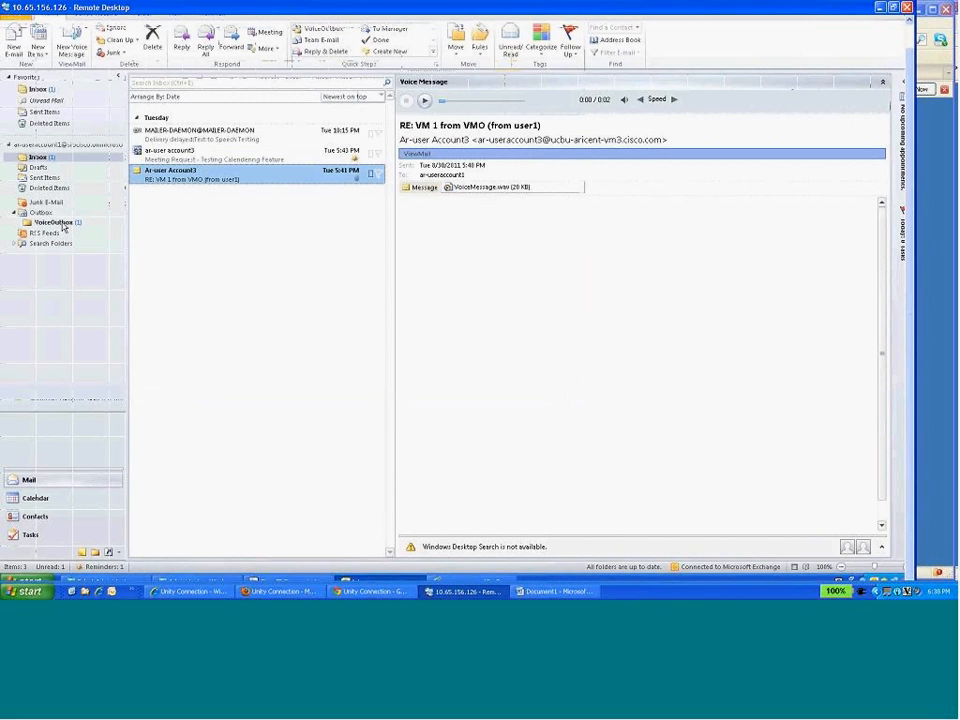
Step: Check the VoiceOutbox folder in Outlook and the Web Inboxes for delivery of the sent voice message
left_click(60, 223)
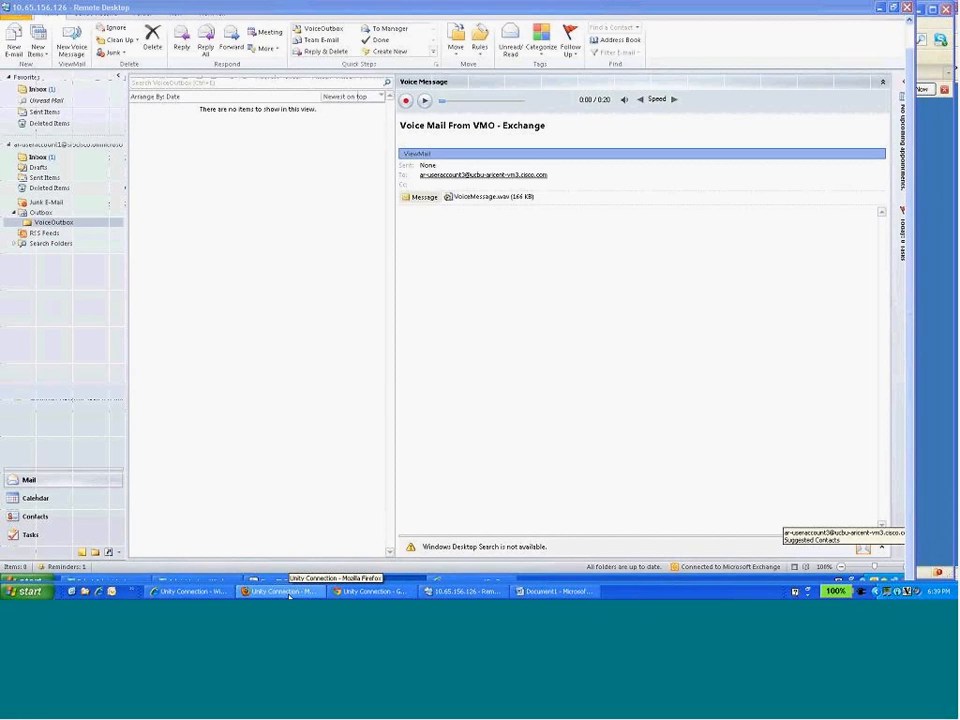
left_click(286, 592)
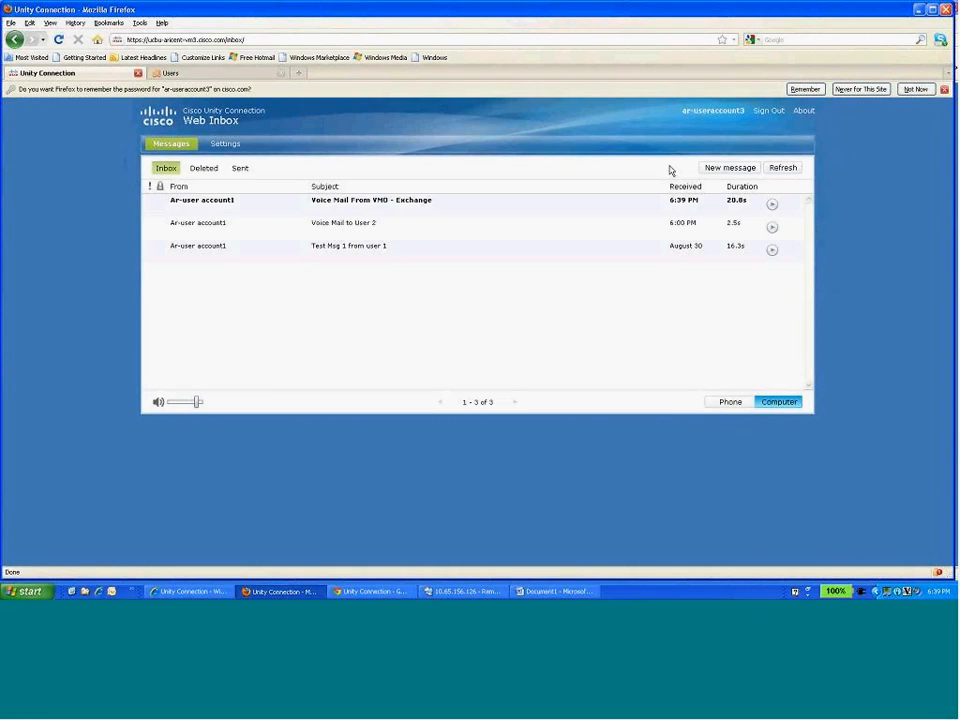
left_click(372, 591)
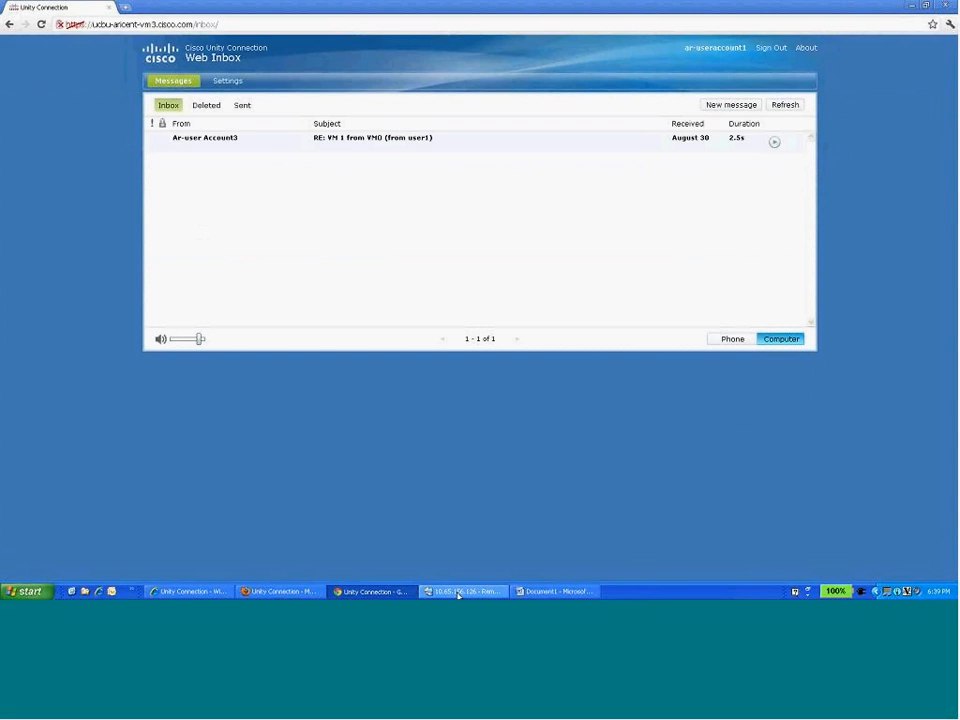
Step: Open and close Voice Mail From VMO - Exchange in ar-user account3's Office 365 mailbox and check its read status in the Web Inbox
left_click(458, 592)
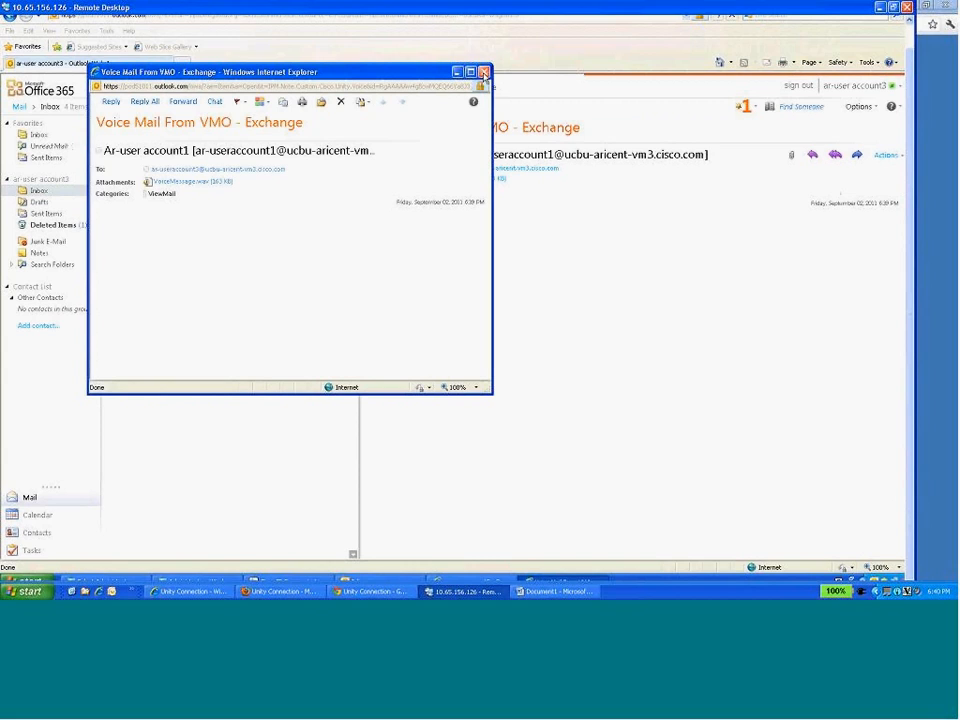
left_click(483, 72)
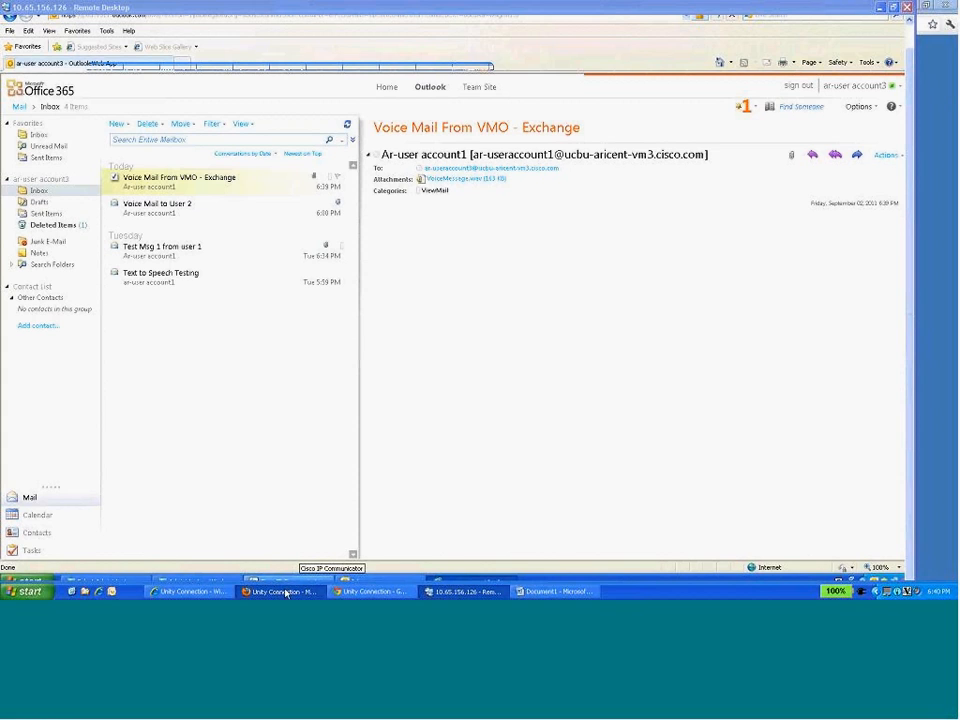
left_click(470, 592)
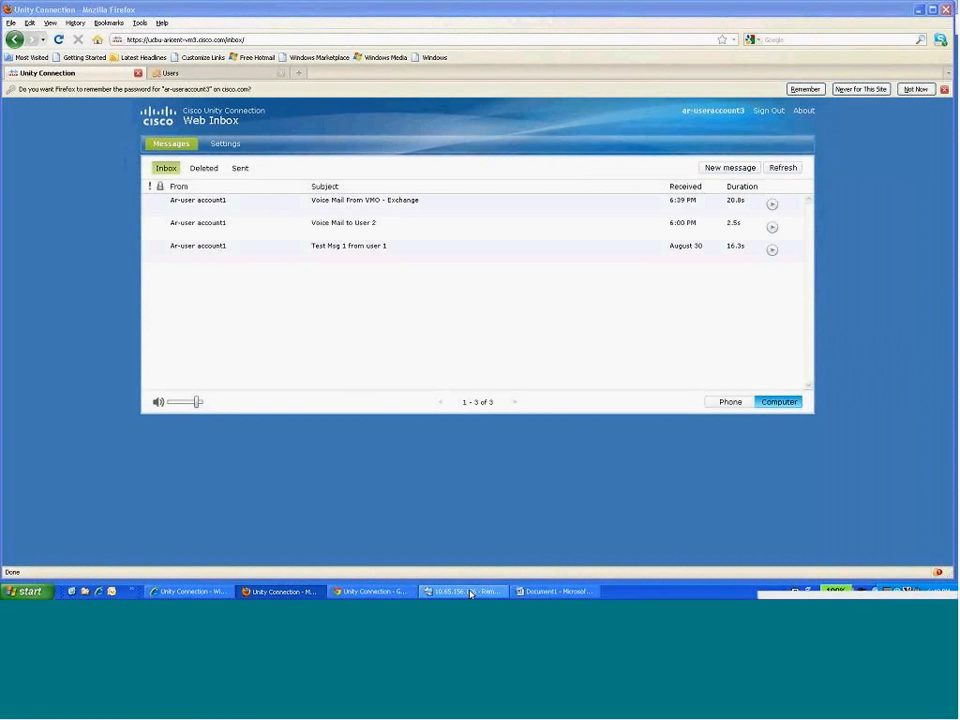